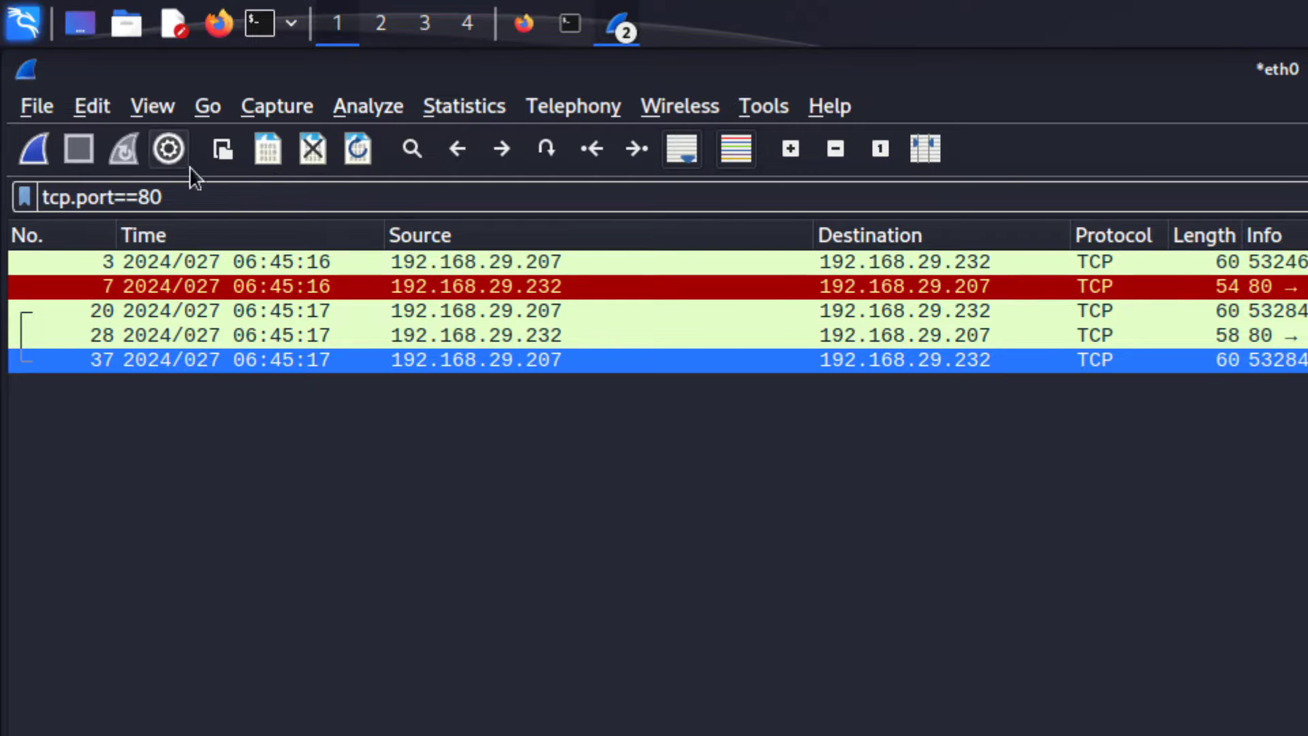
Select packet 3, enlarge the packet details area and expand its Transmission Control Protocol section
drag(113, 198, 138, 197)
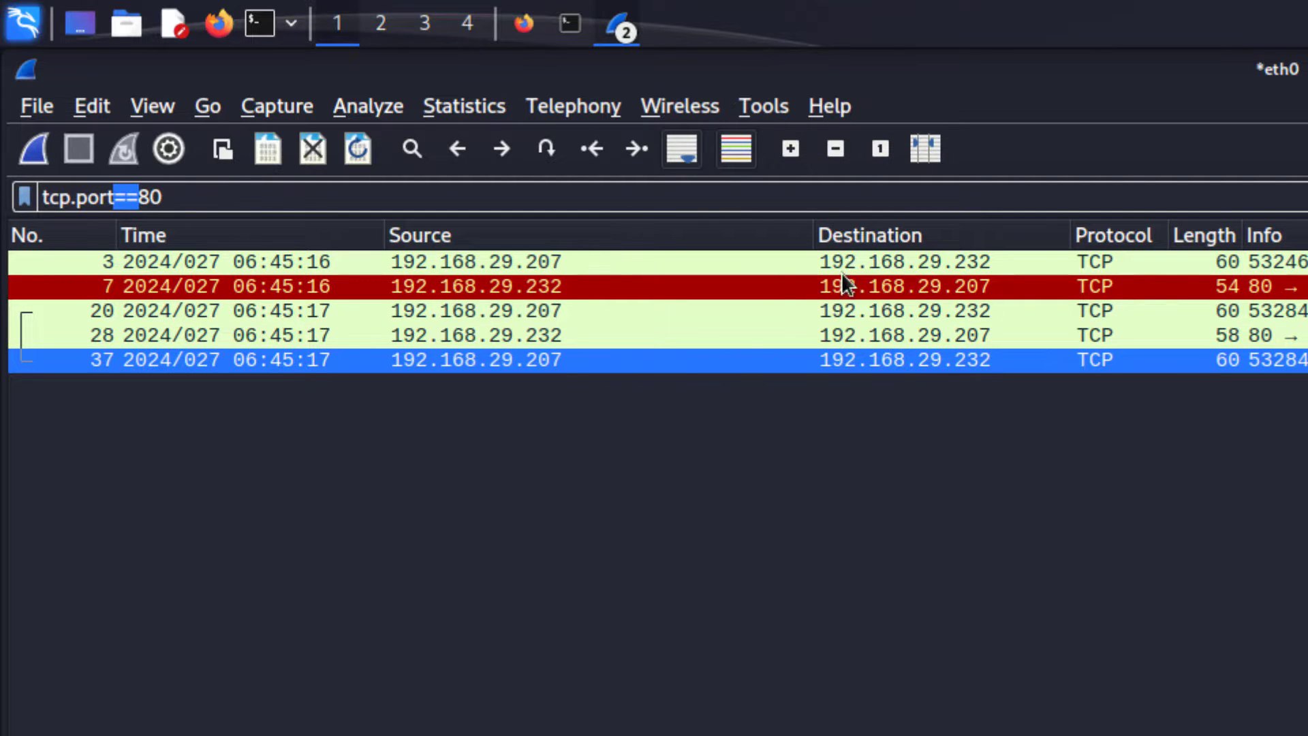
click(1097, 256)
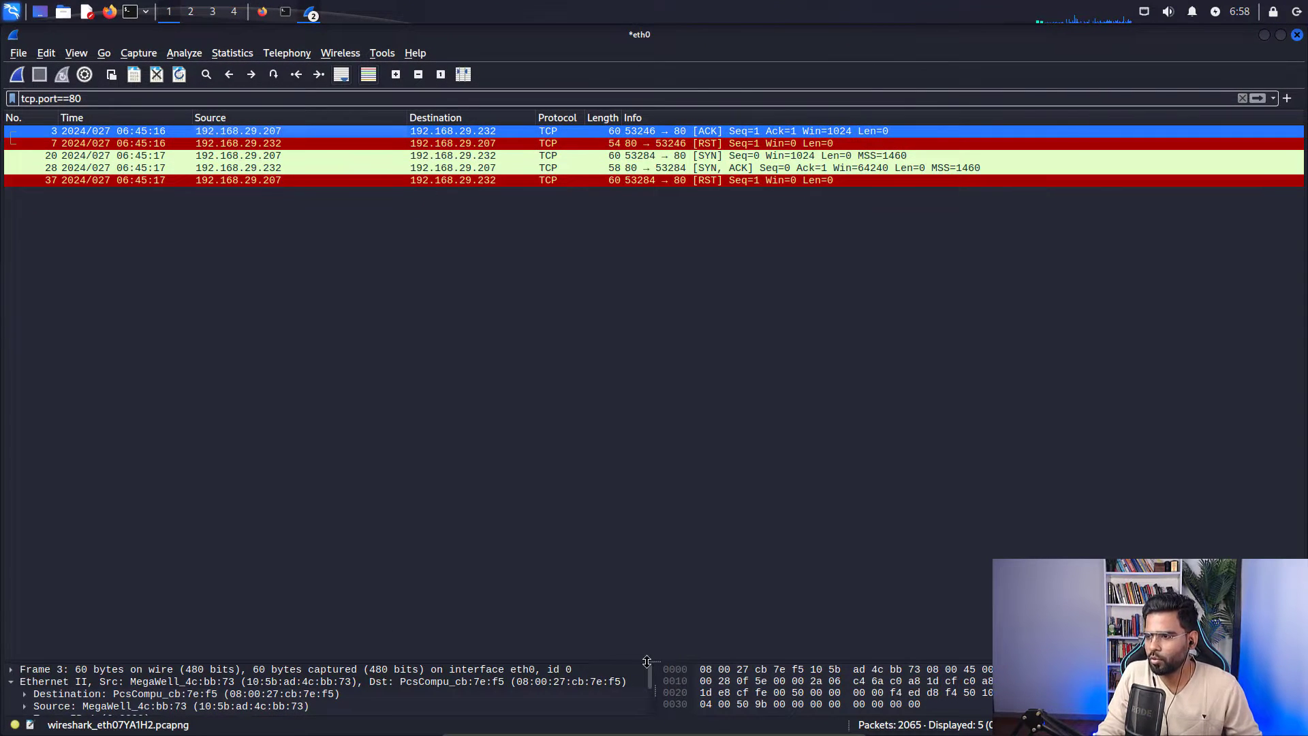
drag(687, 660, 687, 393)
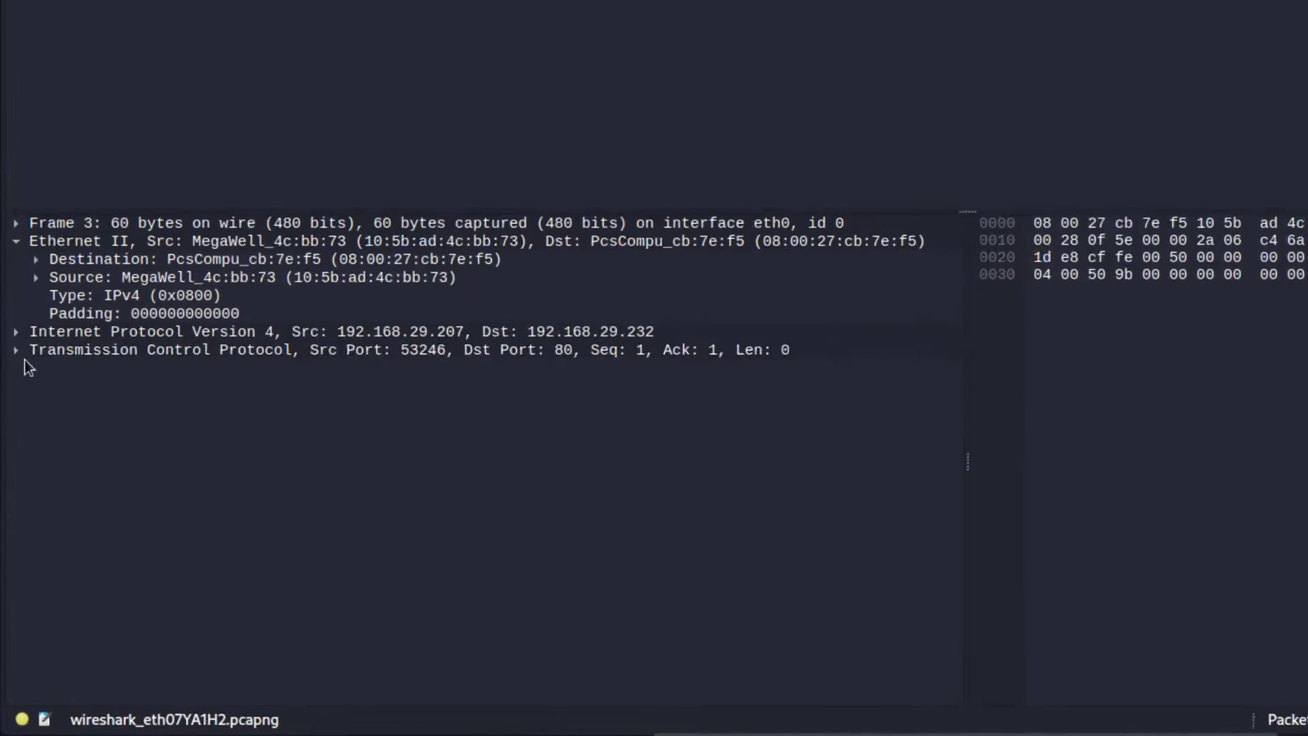
click(10, 508)
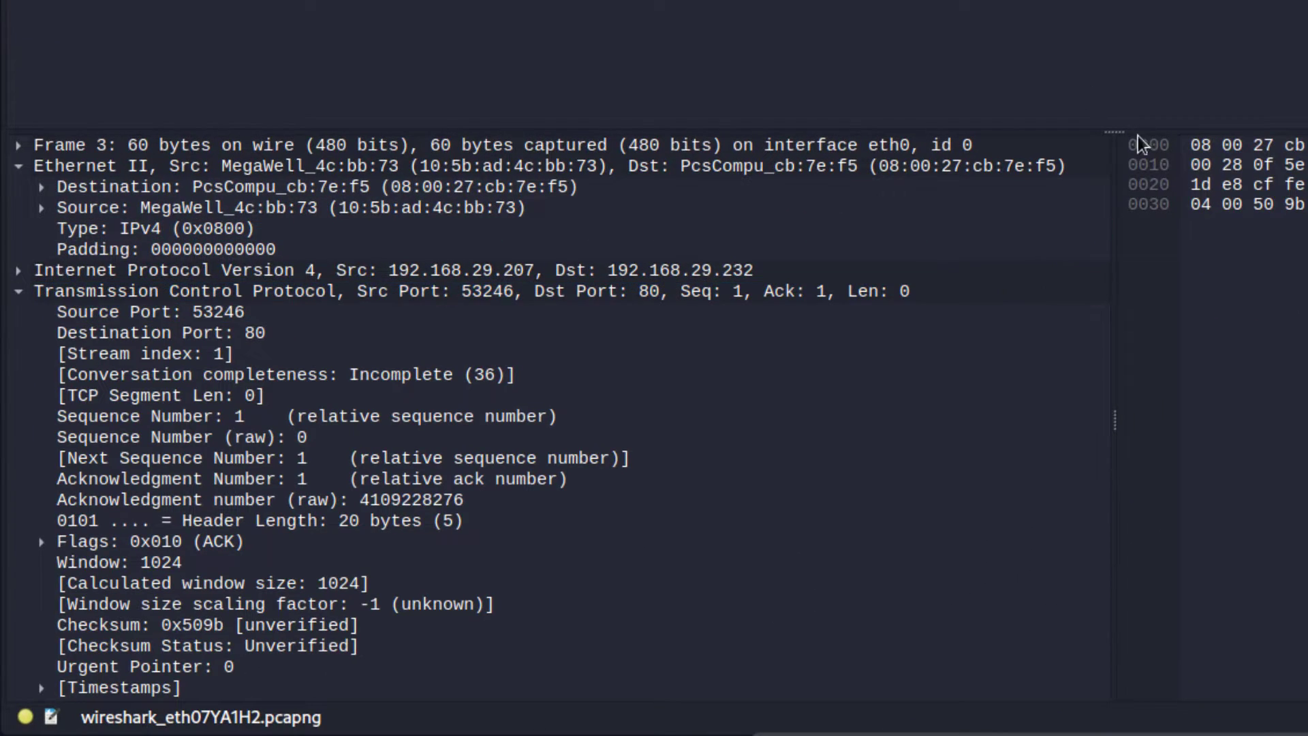
drag(1117, 129, 1121, 32)
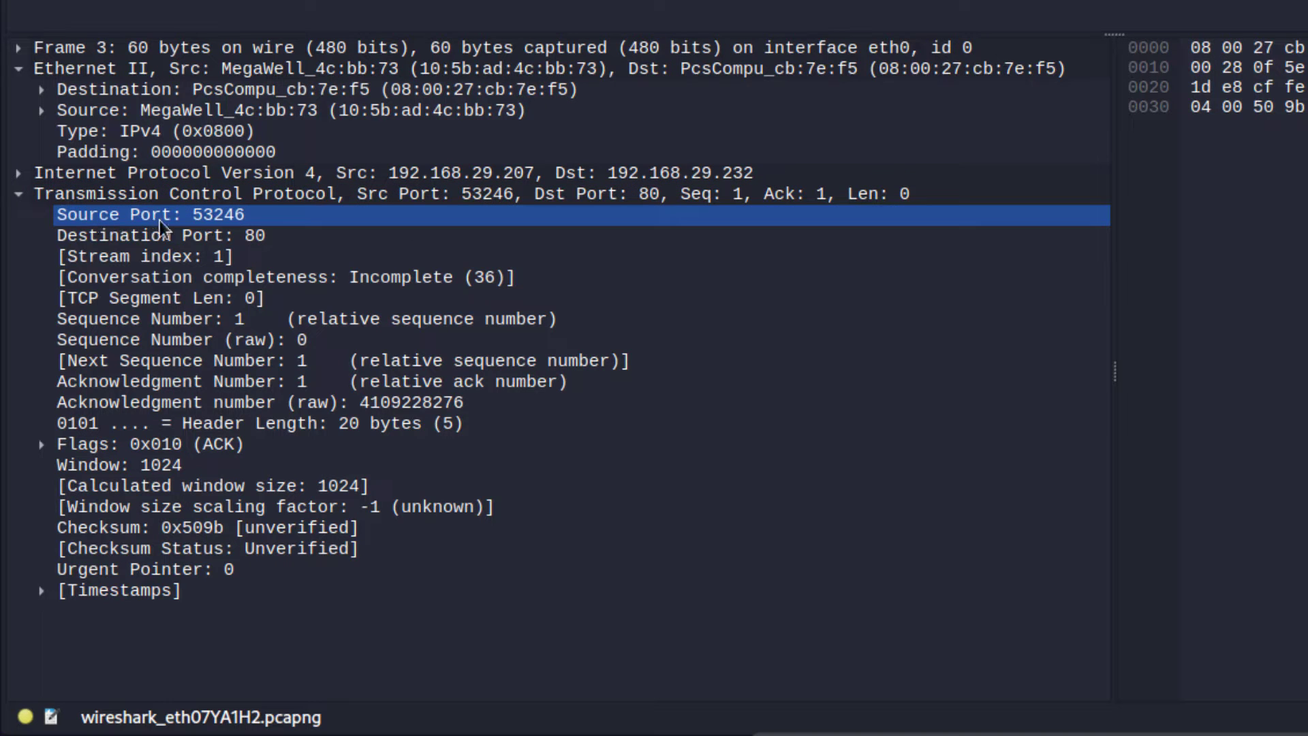
Apply the packet's Destination Port field as the display filter, tcp.dstport == 80
click(267, 240)
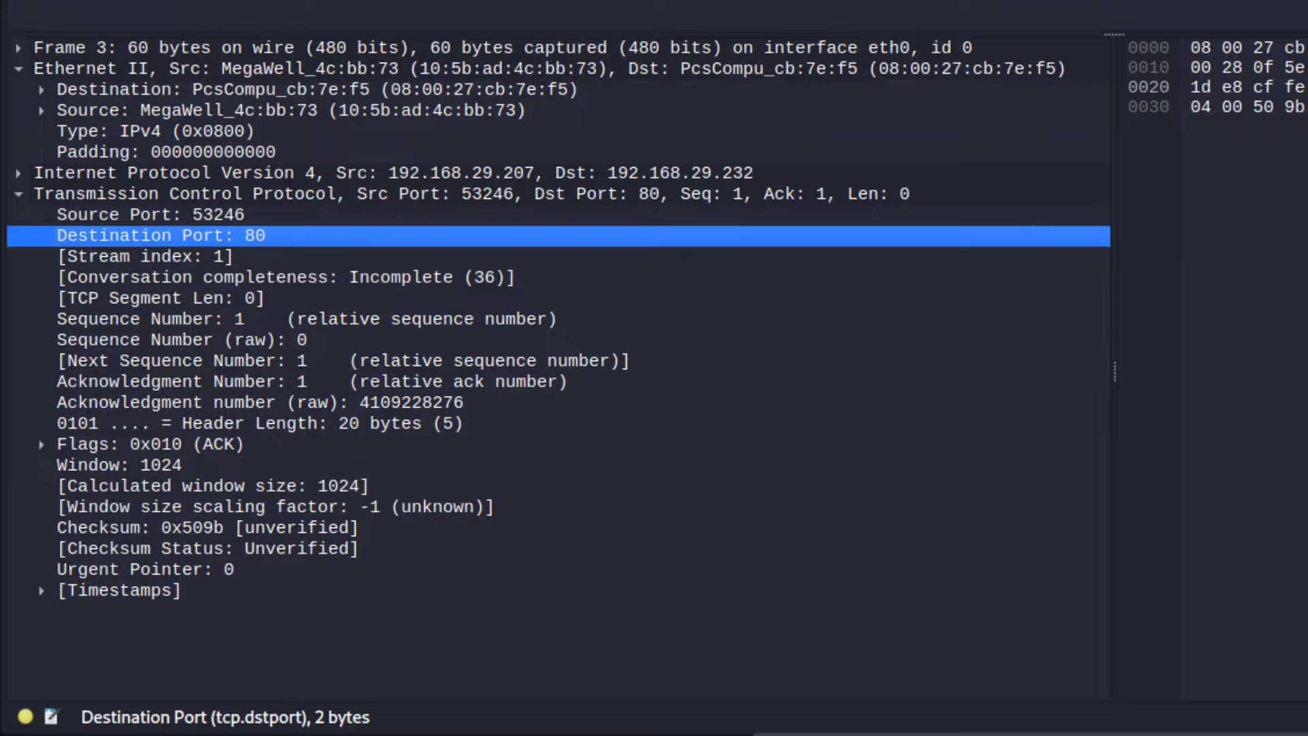
right_click(244, 233)
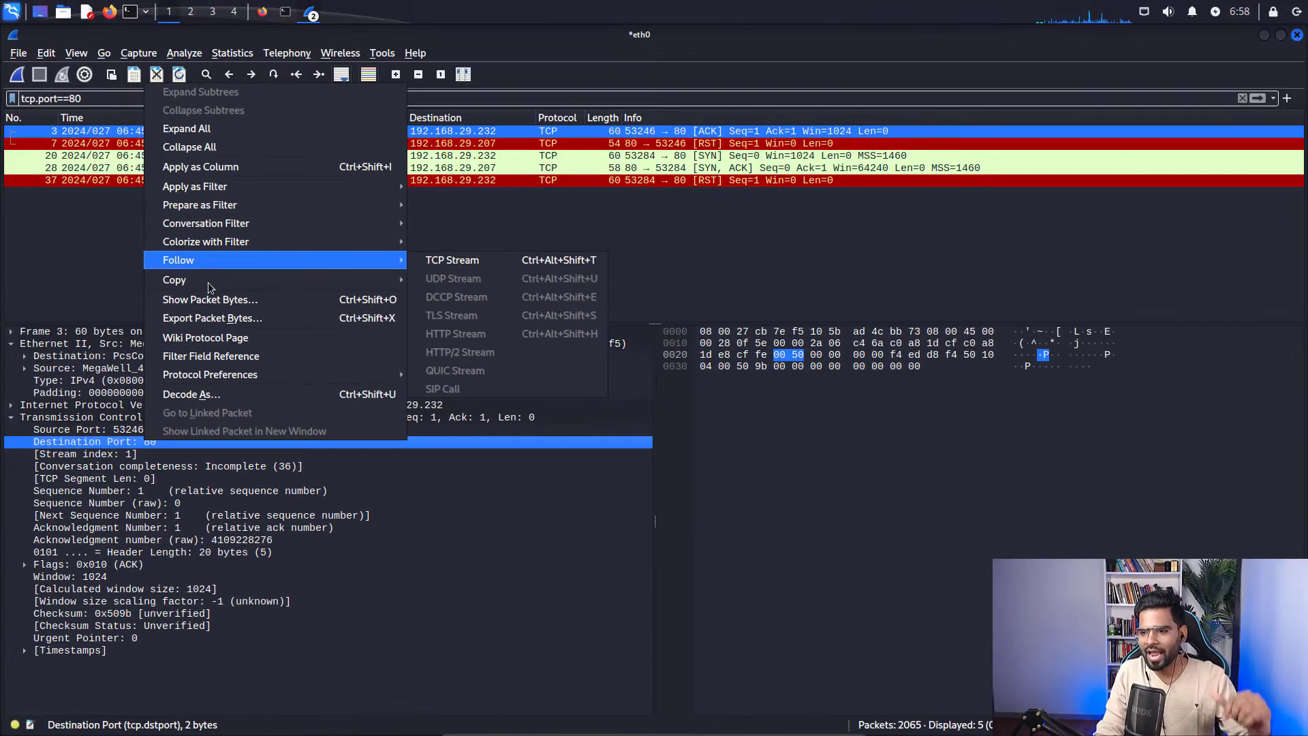
click(95, 442)
right_click(100, 441)
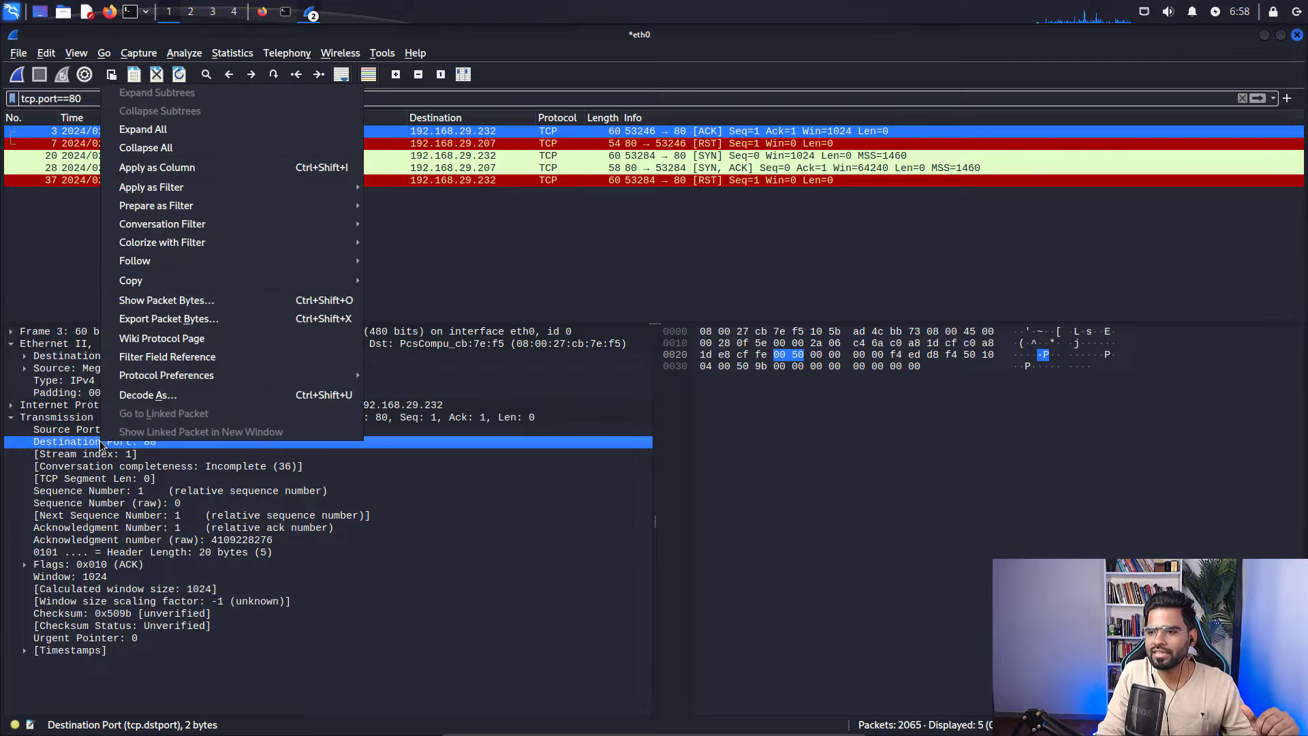
mouse_move(273, 187)
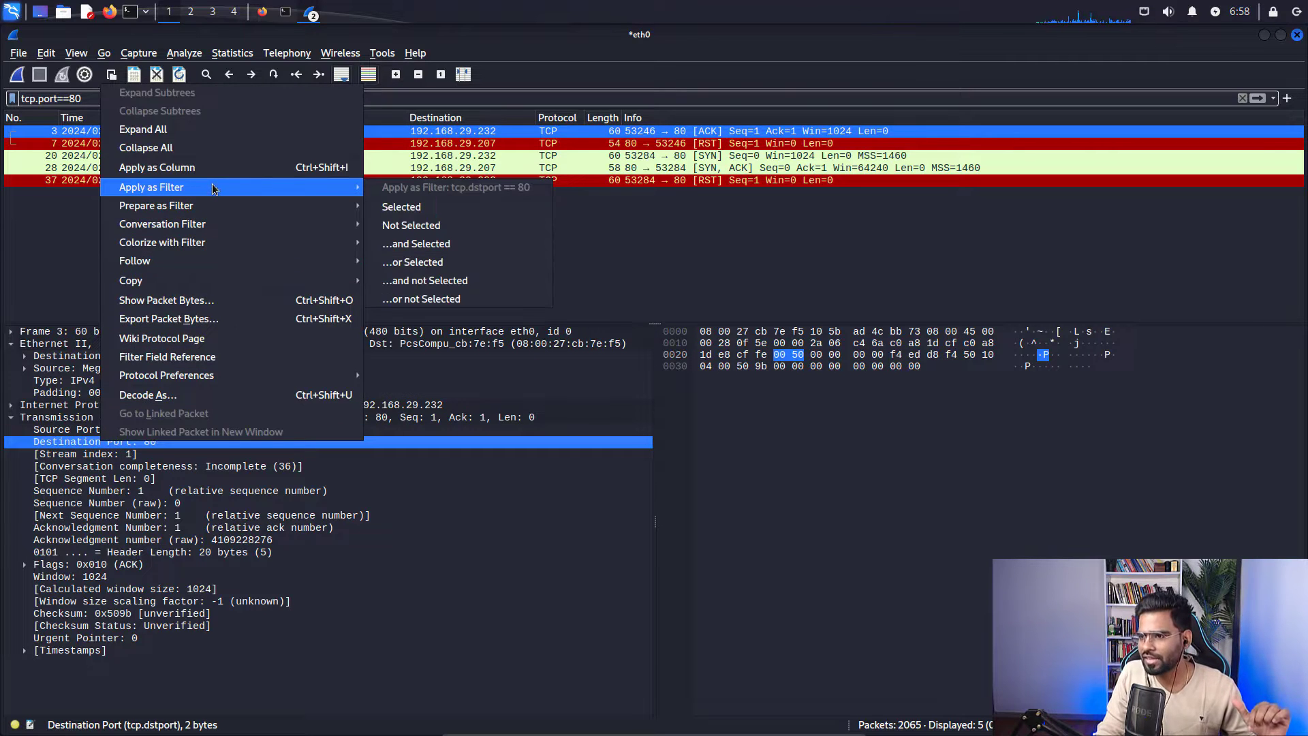
click(417, 207)
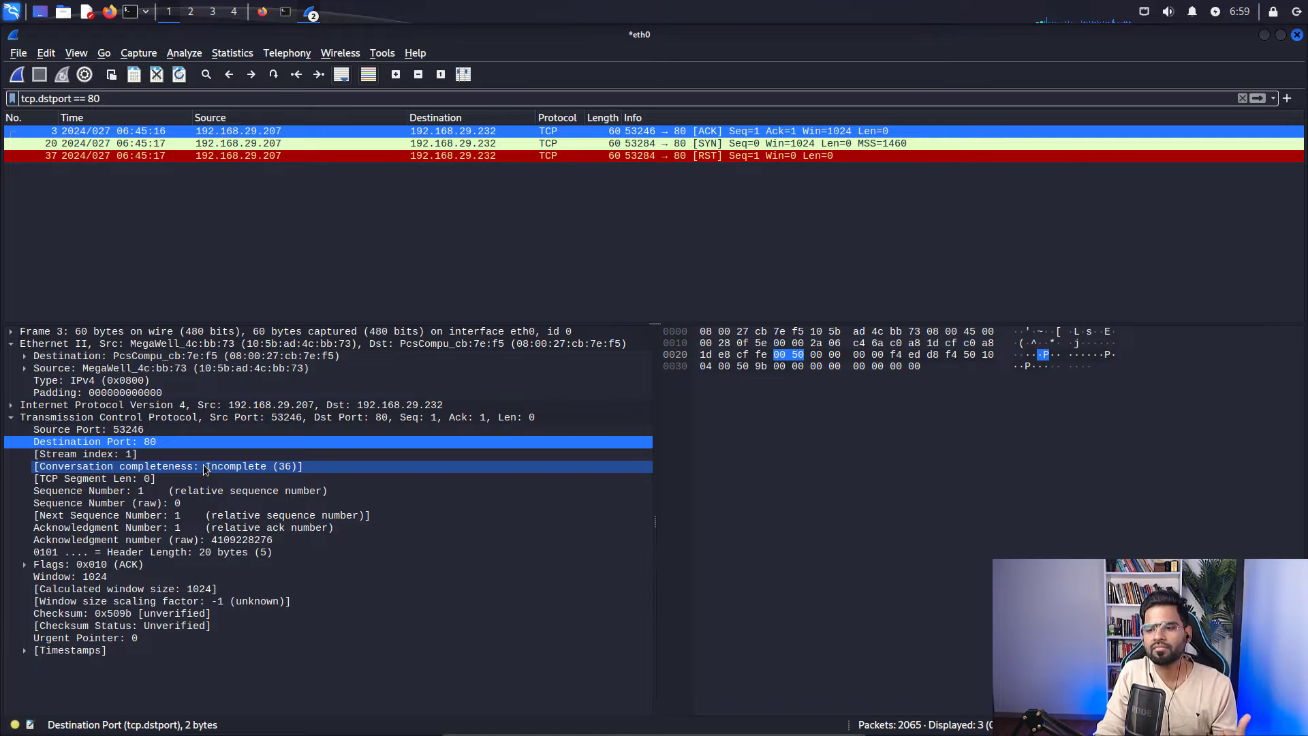
Examine the stream index, source port and destination port in packet 3's TCP details
click(103, 454)
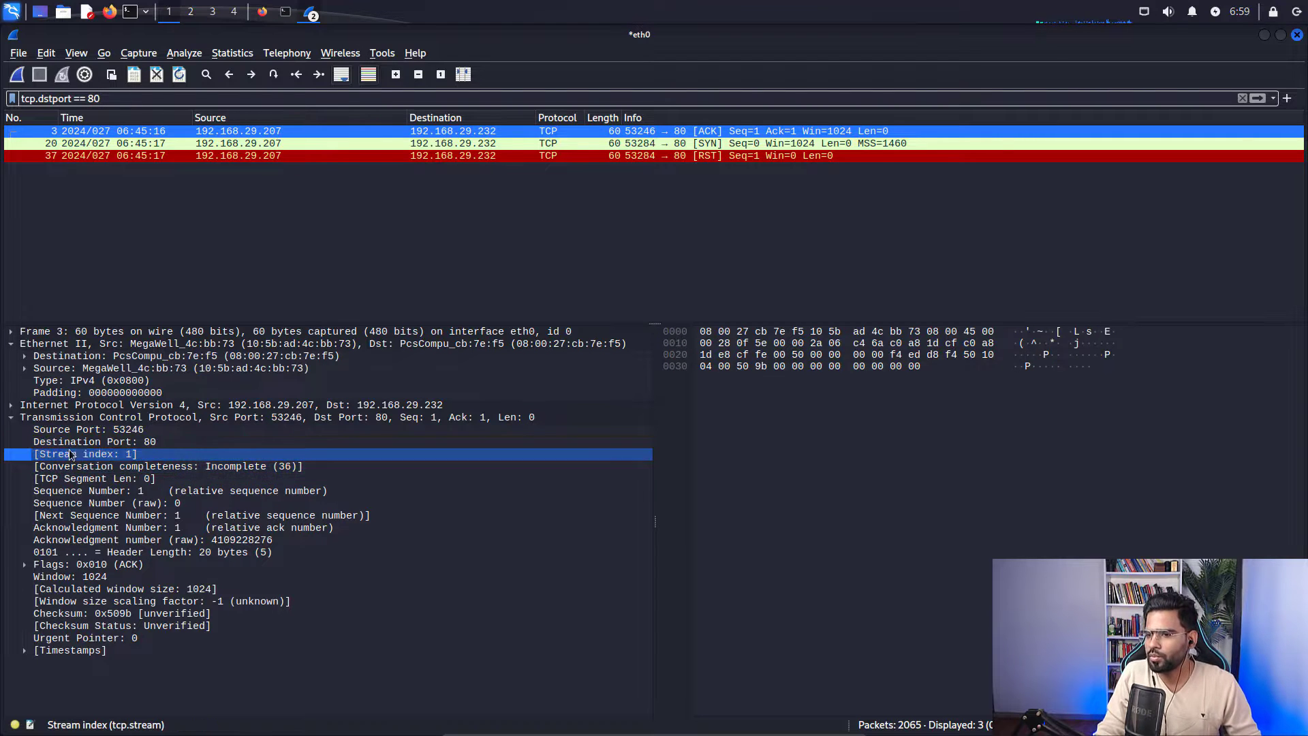
click(17, 421)
click(16, 420)
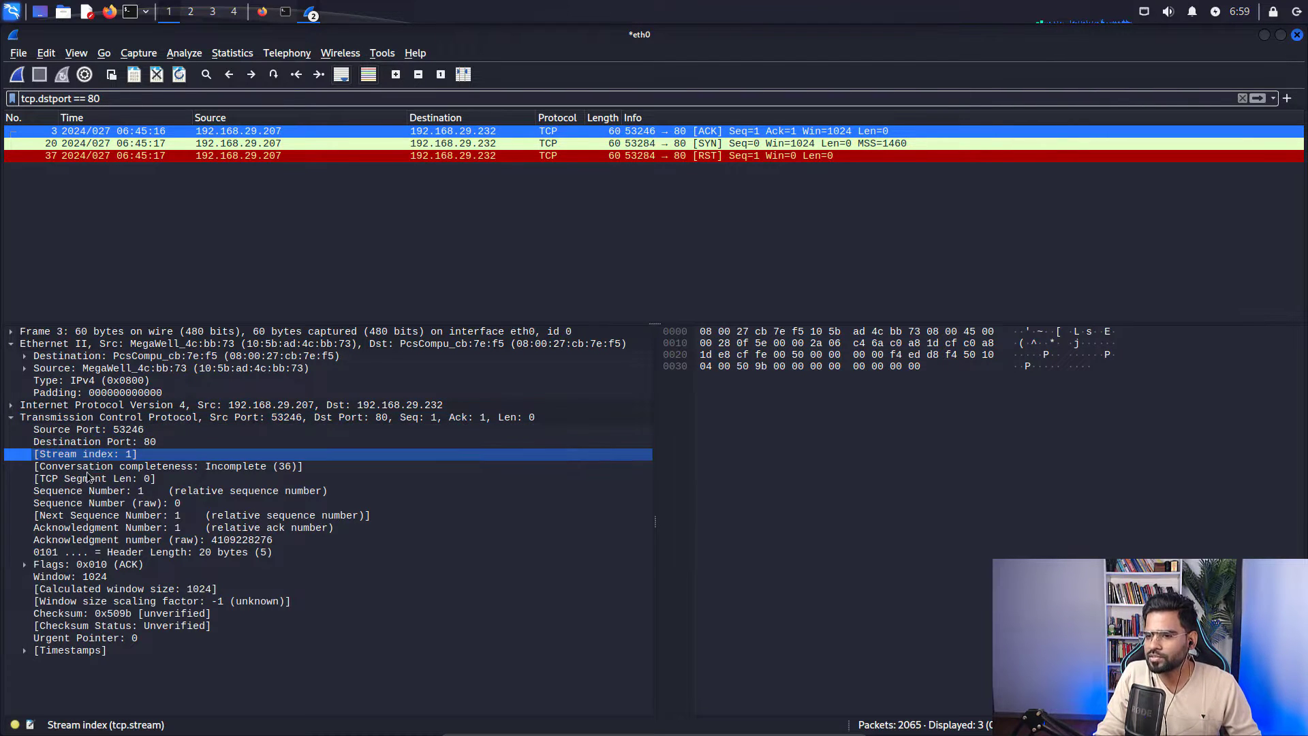
click(103, 430)
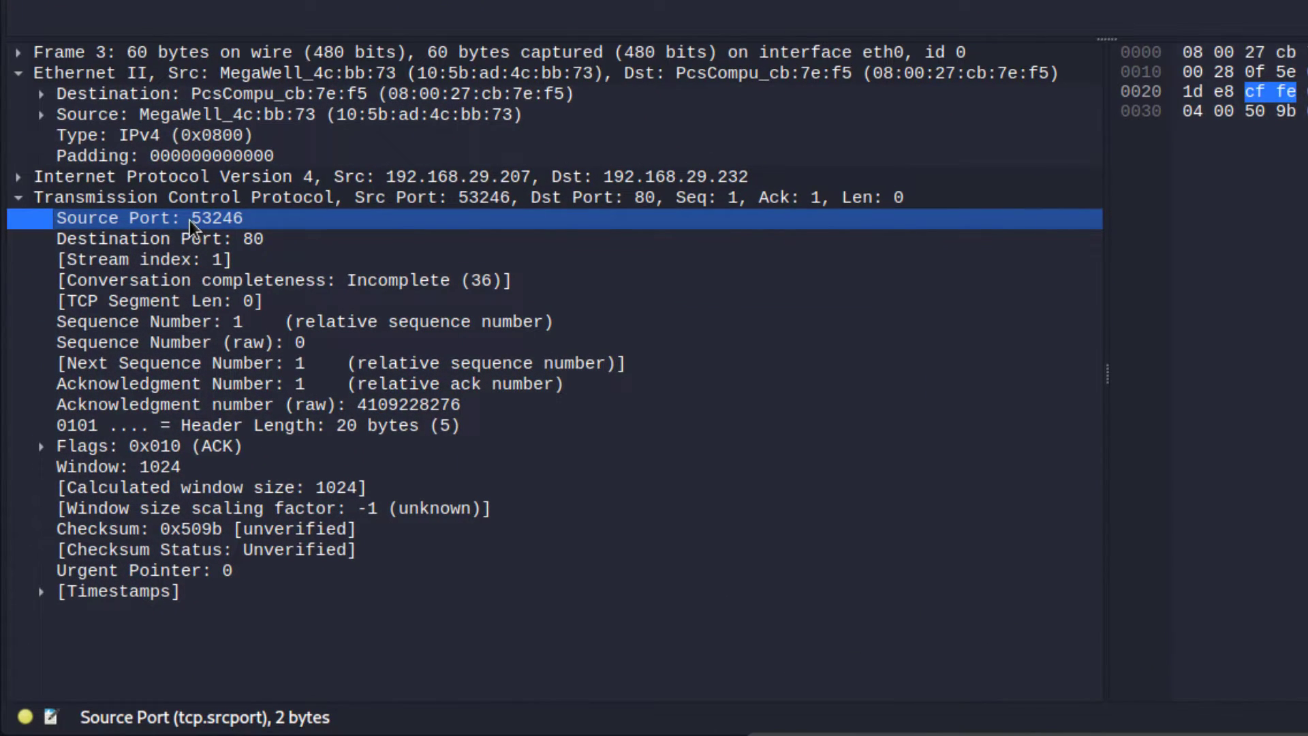
click(215, 240)
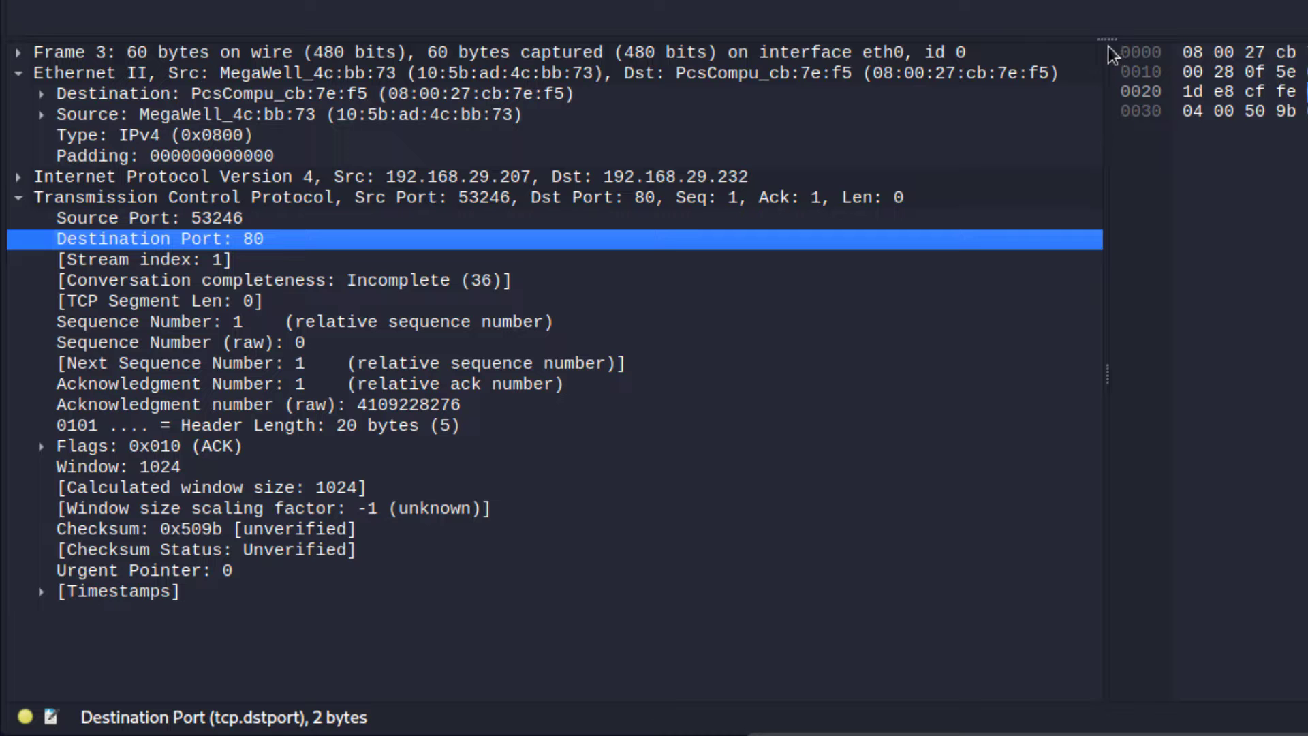
drag(1107, 38, 1117, 120)
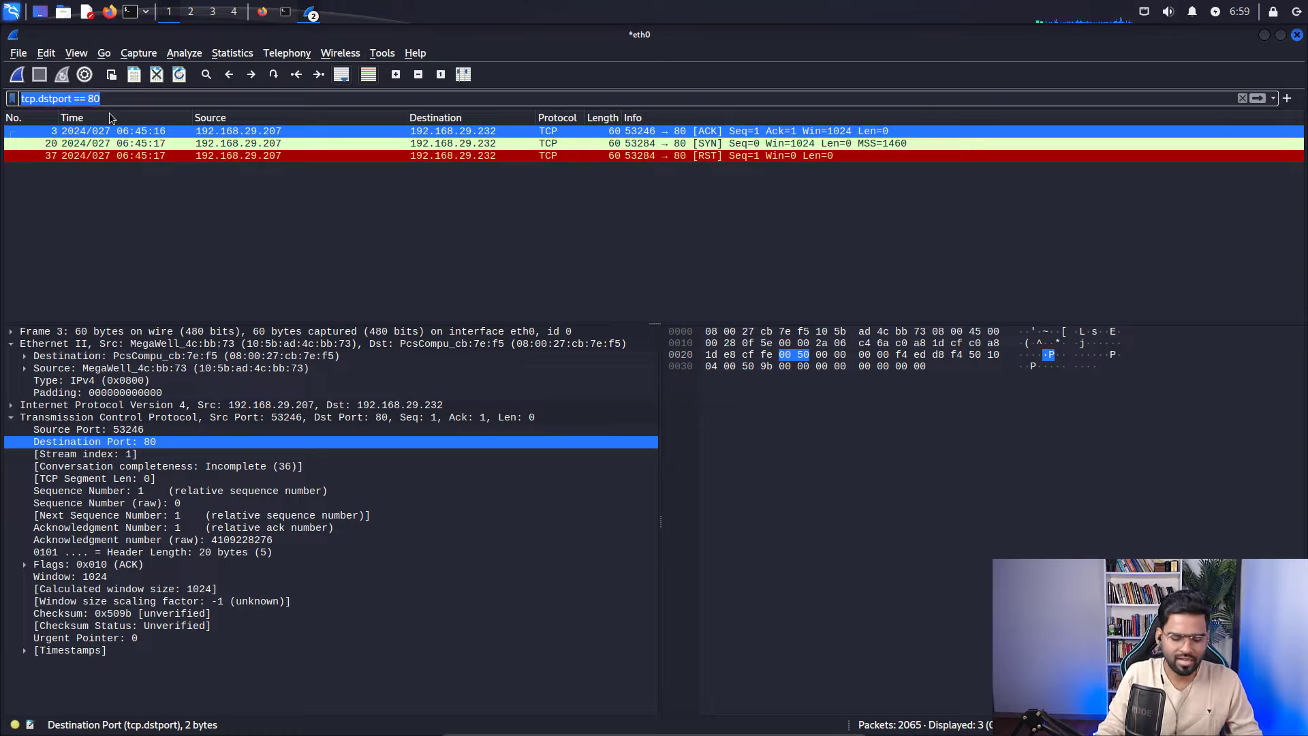
Replace the display filter with udp.port===53 and apply it
text(ud)
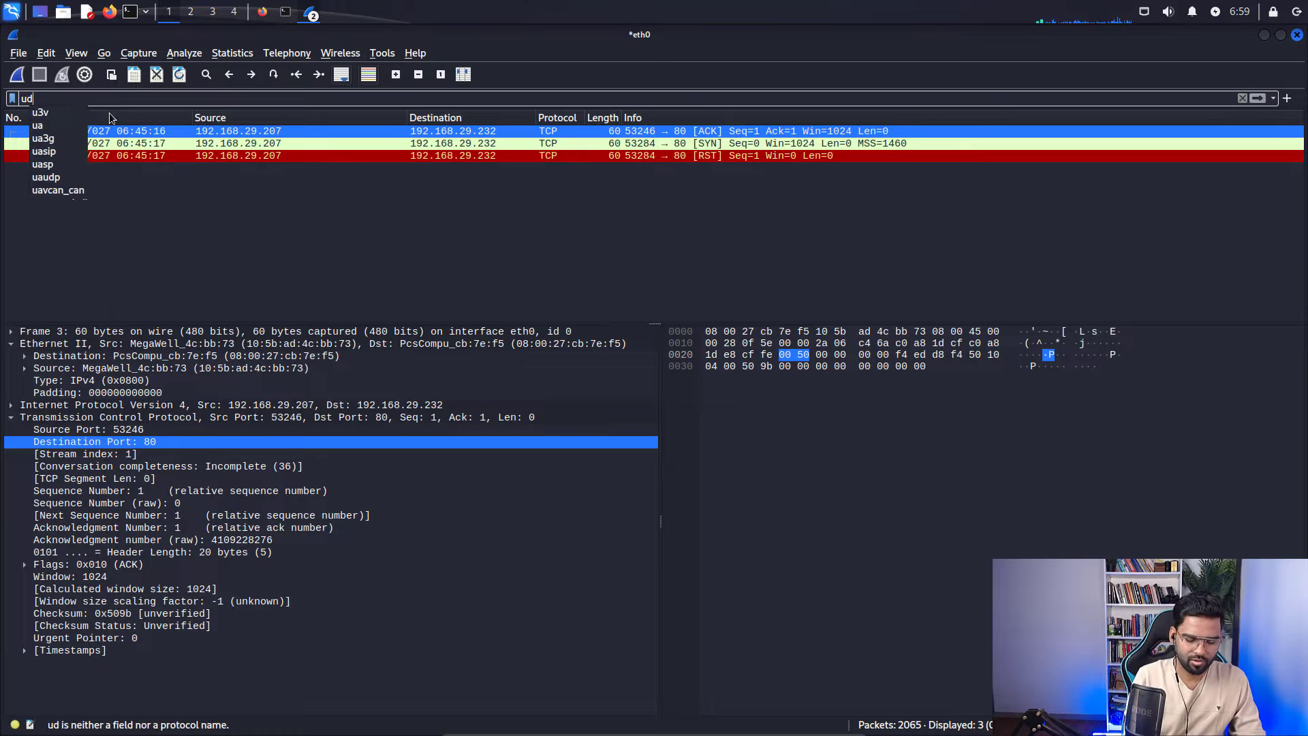
text(p.podt)
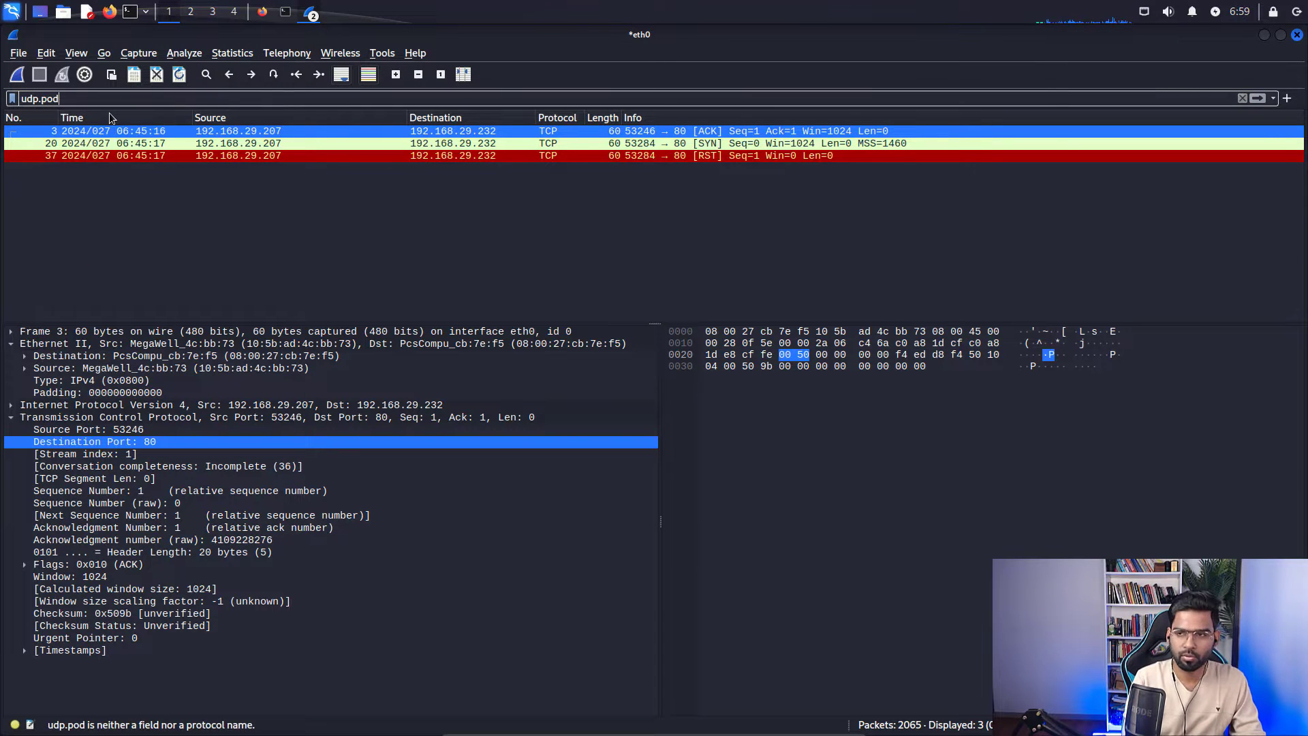
key(BackSpace)
key(BackSpace)
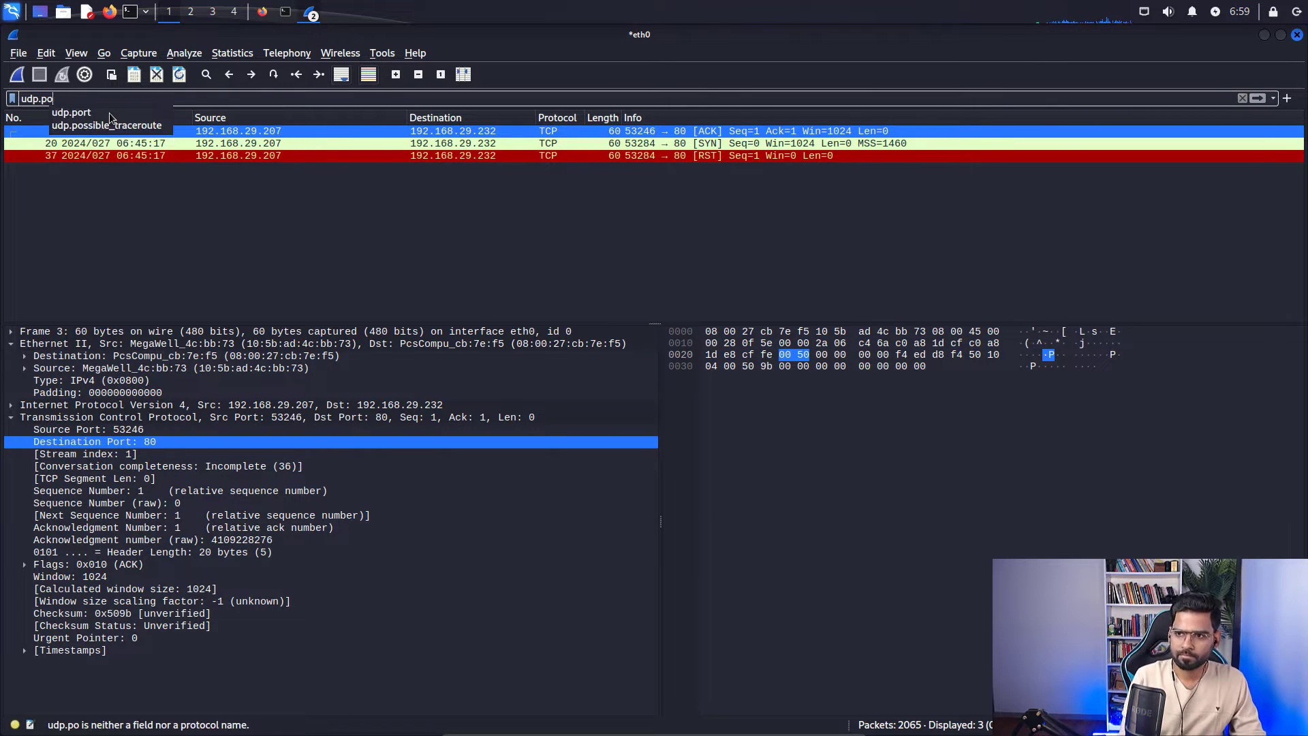
text(rt===53)
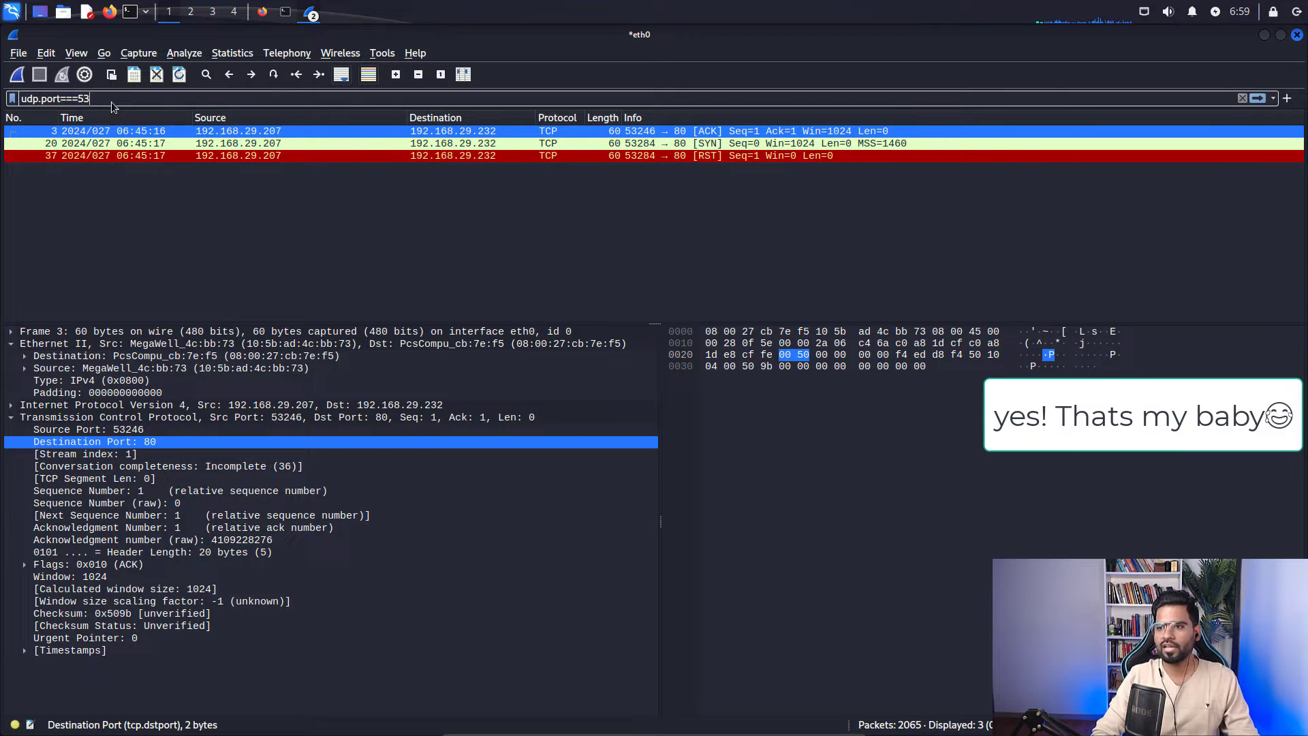
key(Return)
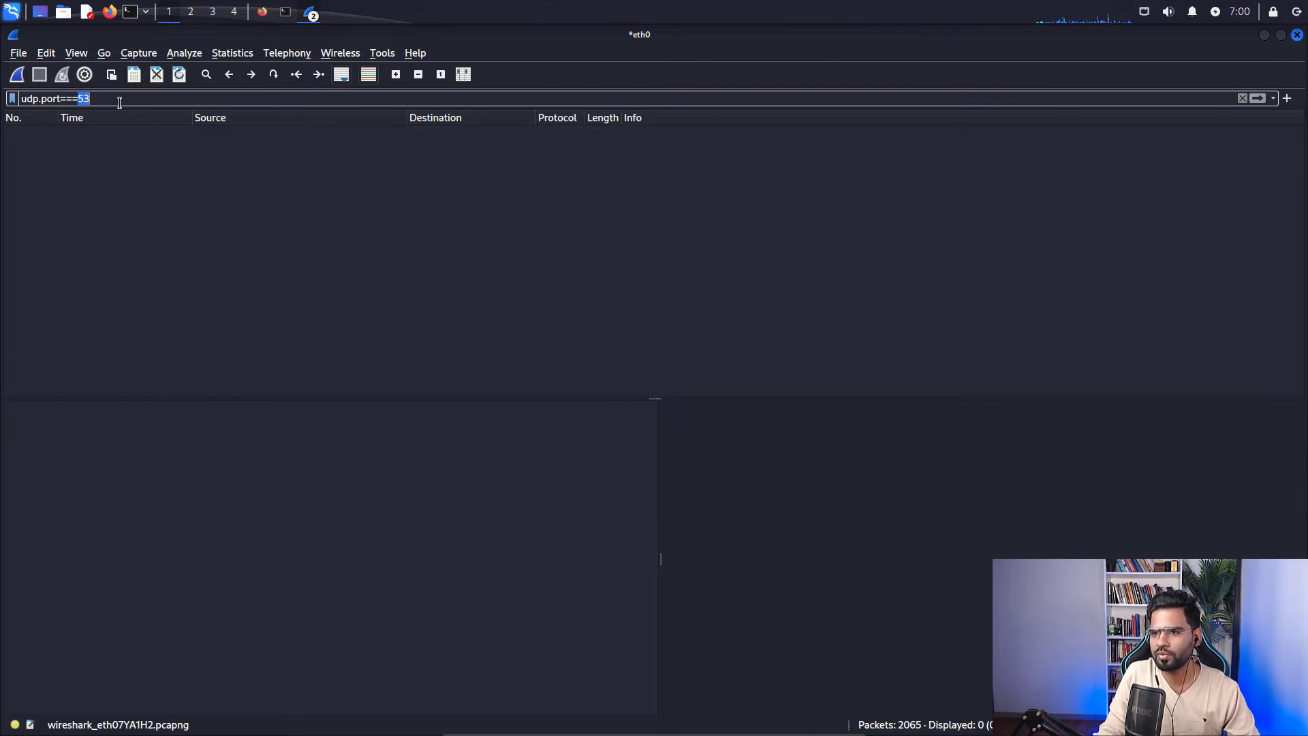
Clear the display filter to list all captured packets
key(ctrl+a)
key(BackSpace)
key(Return)
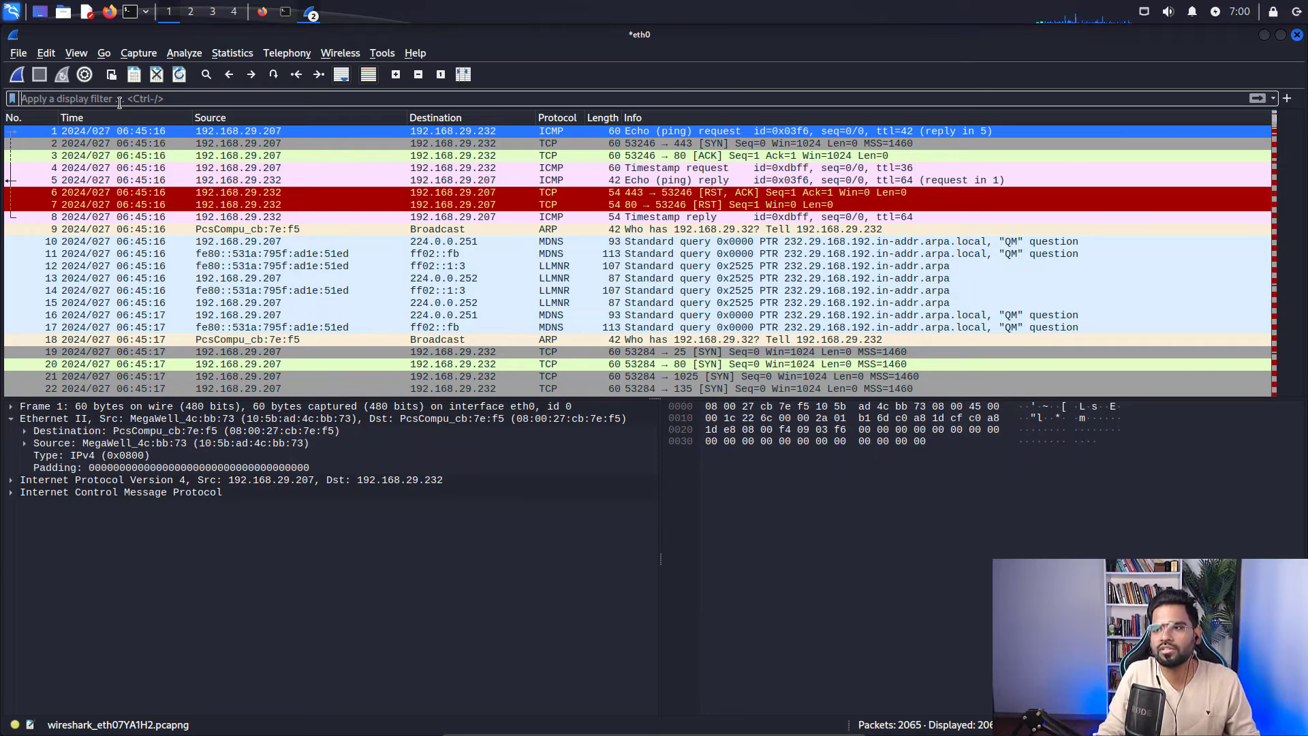
Open the Conversations statistics on the TCP conversations and enlarge the window
click(228, 55)
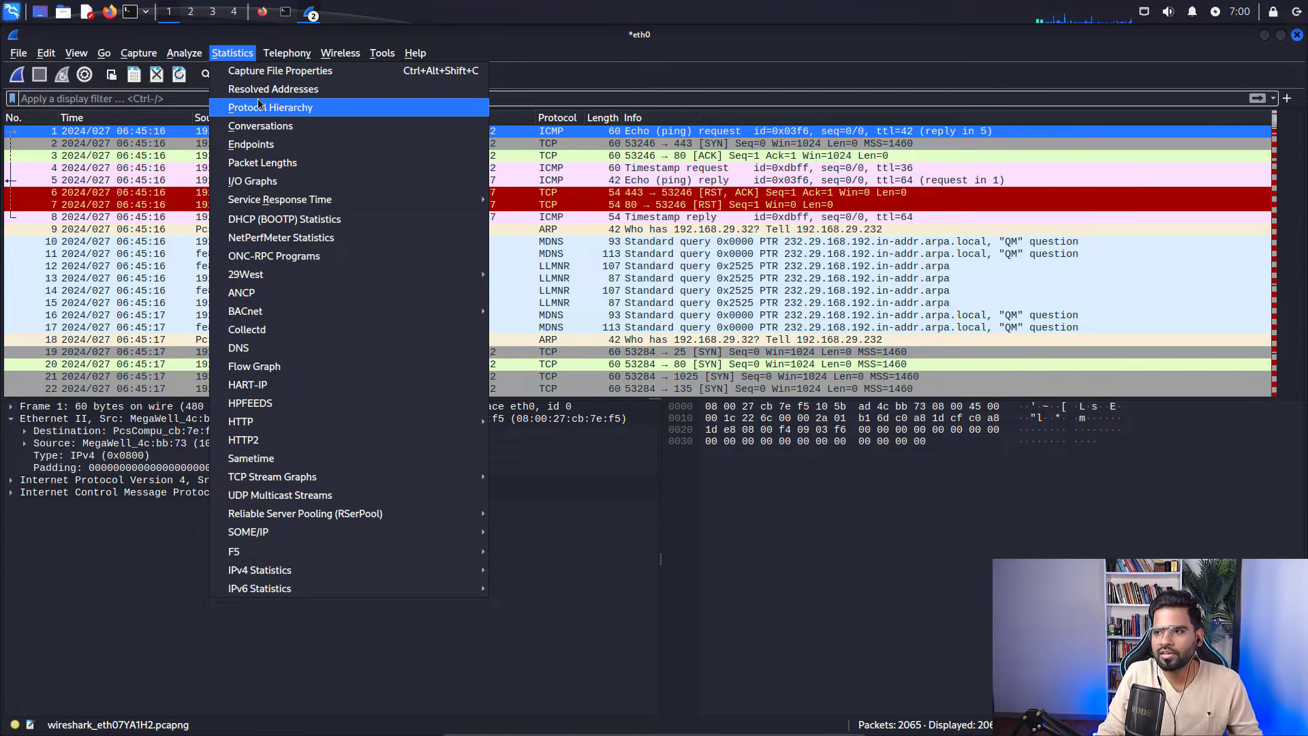
click(263, 126)
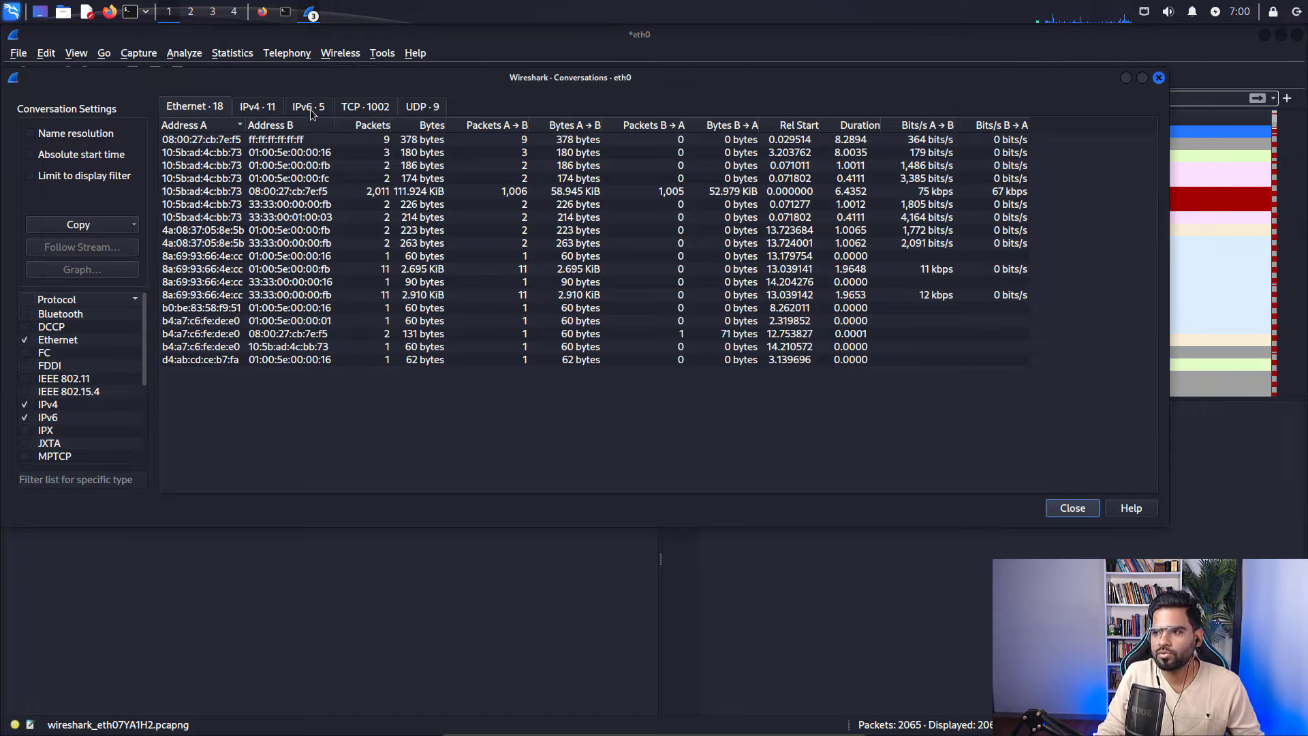
click(364, 107)
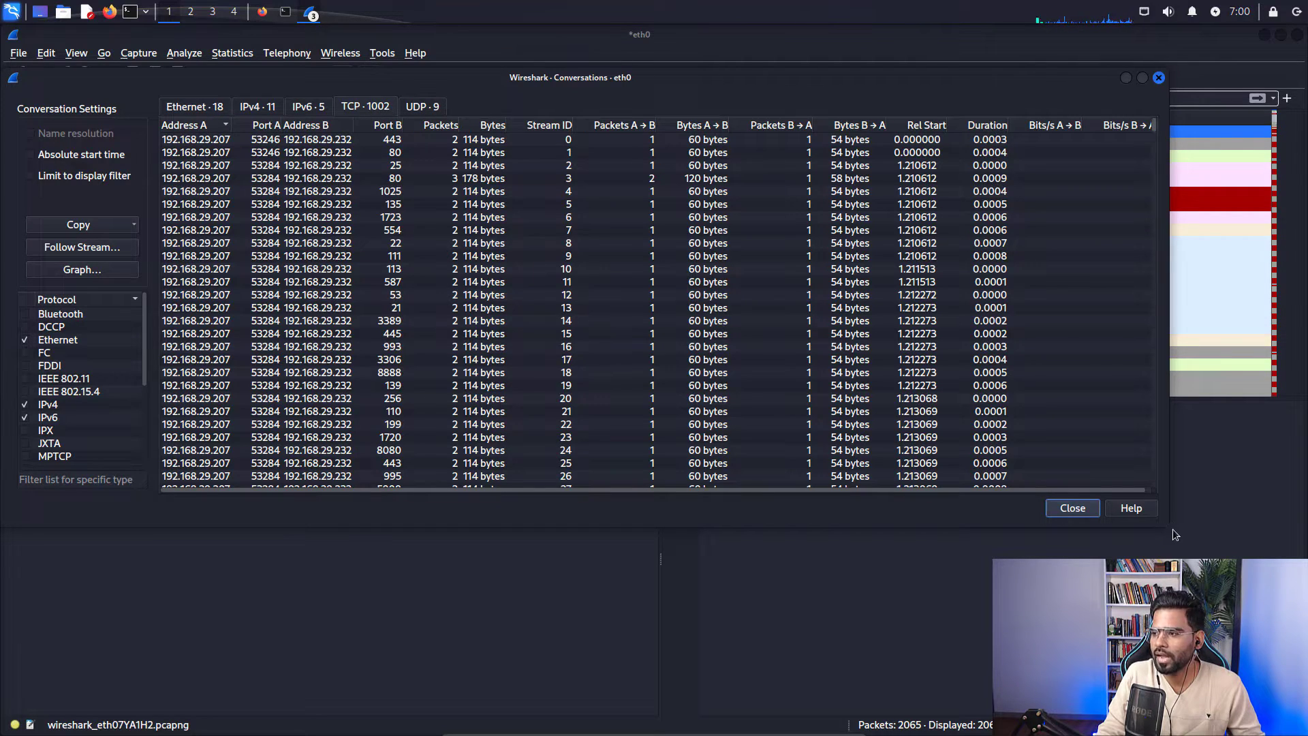
drag(1162, 523, 1224, 610)
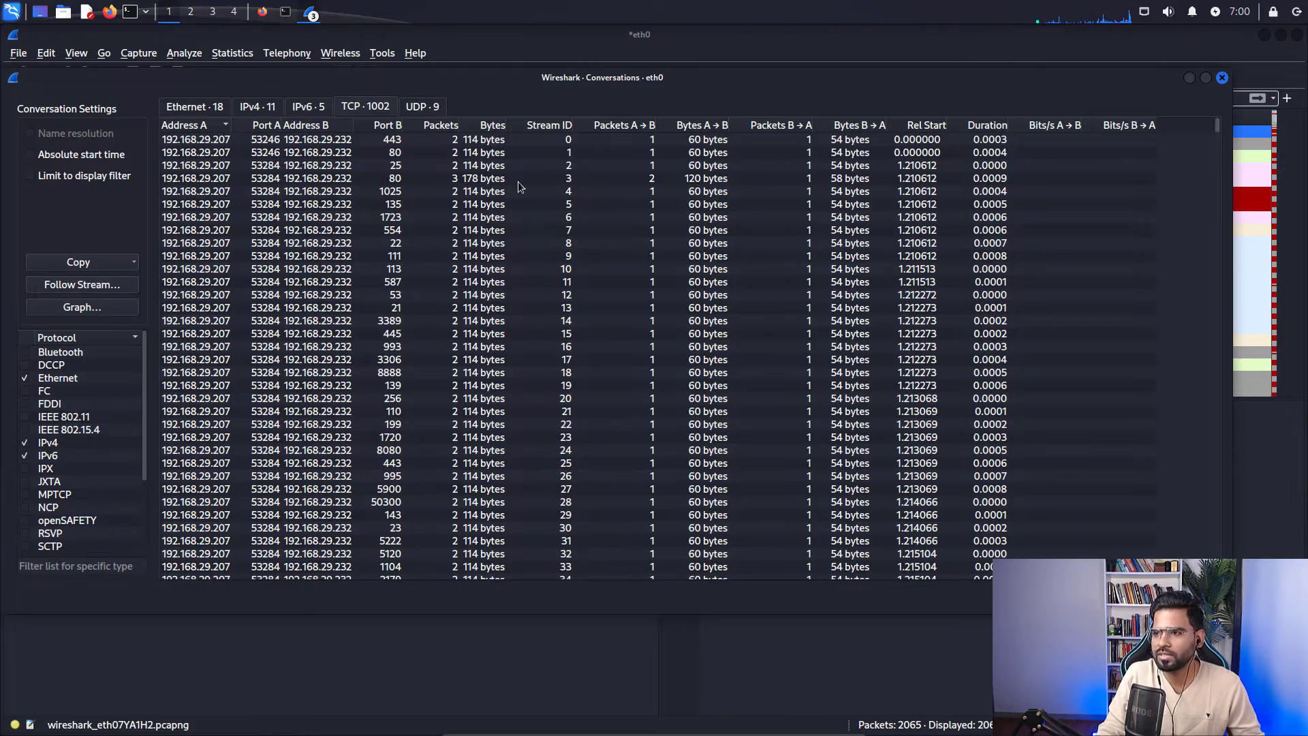
Look through the TCP conversations to see which source and destination addresses they involve
scroll(641, 293, down, 20)
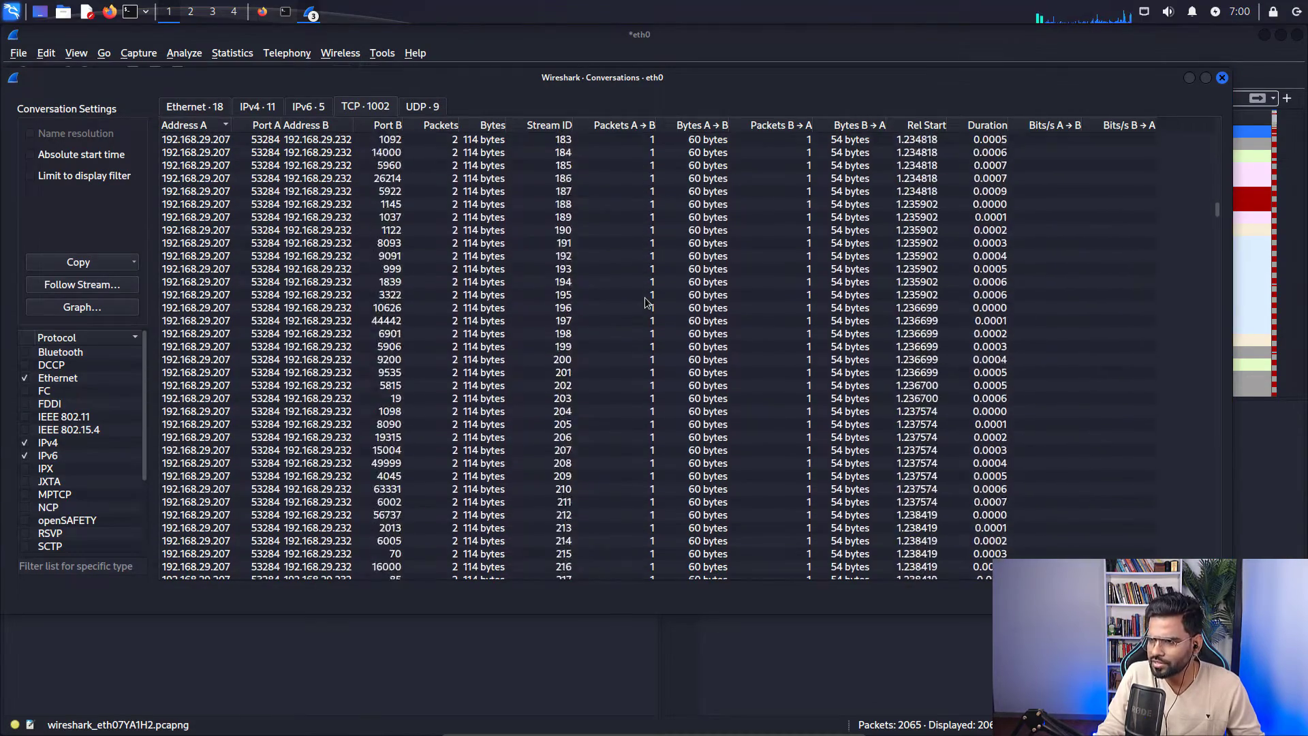
scroll(646, 302, up, 20)
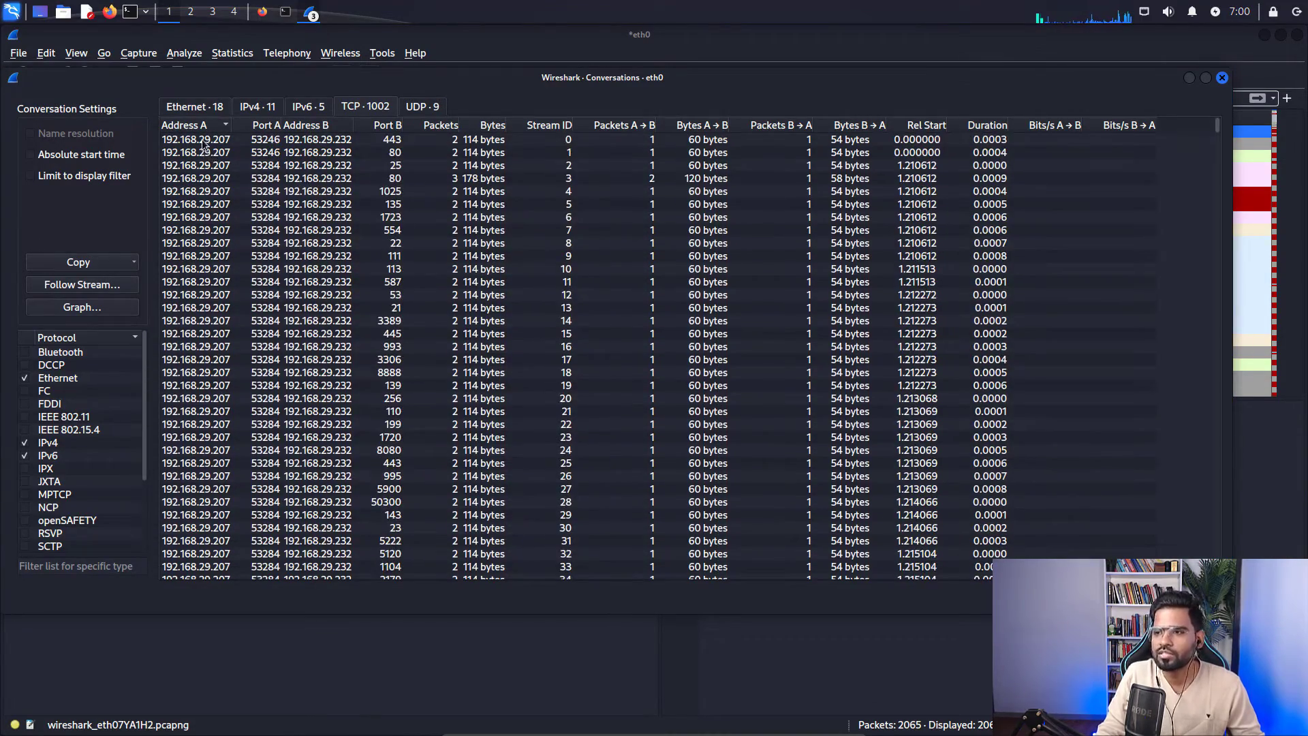
click(202, 139)
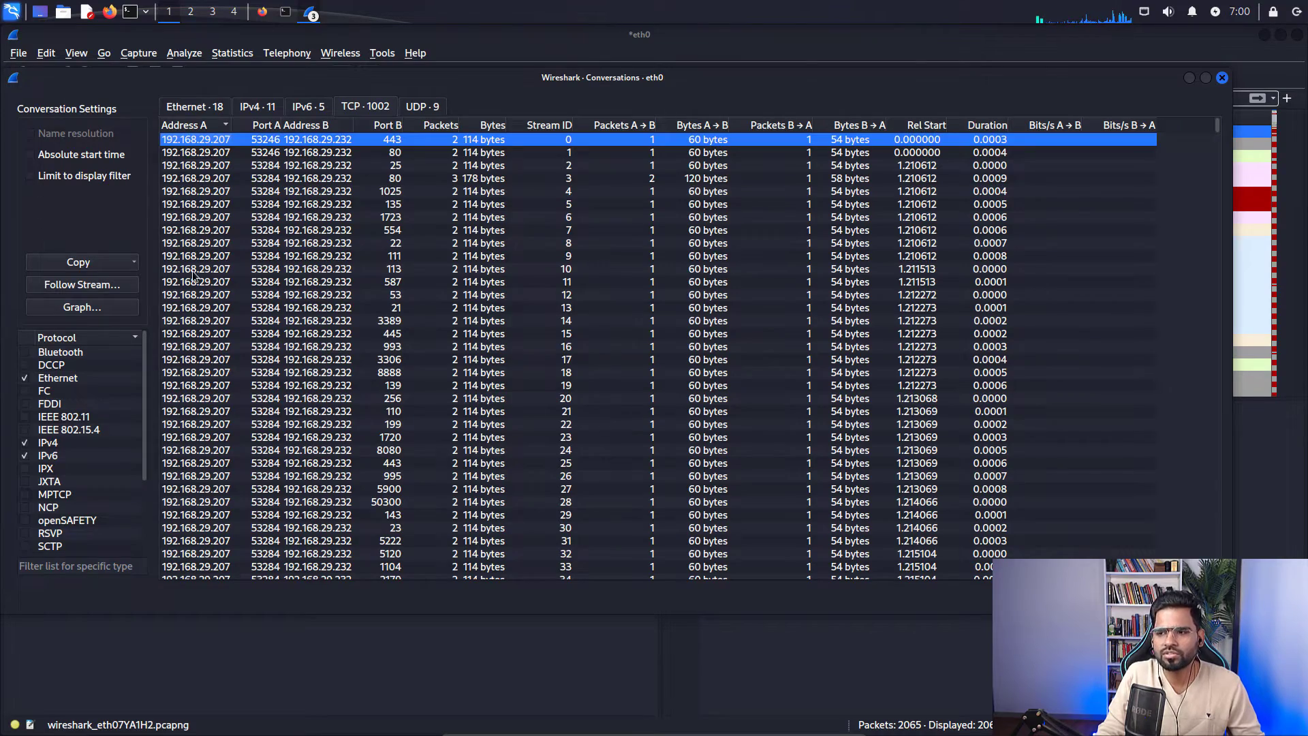
scroll(193, 276, down, 14)
scroll(193, 276, down, 14)
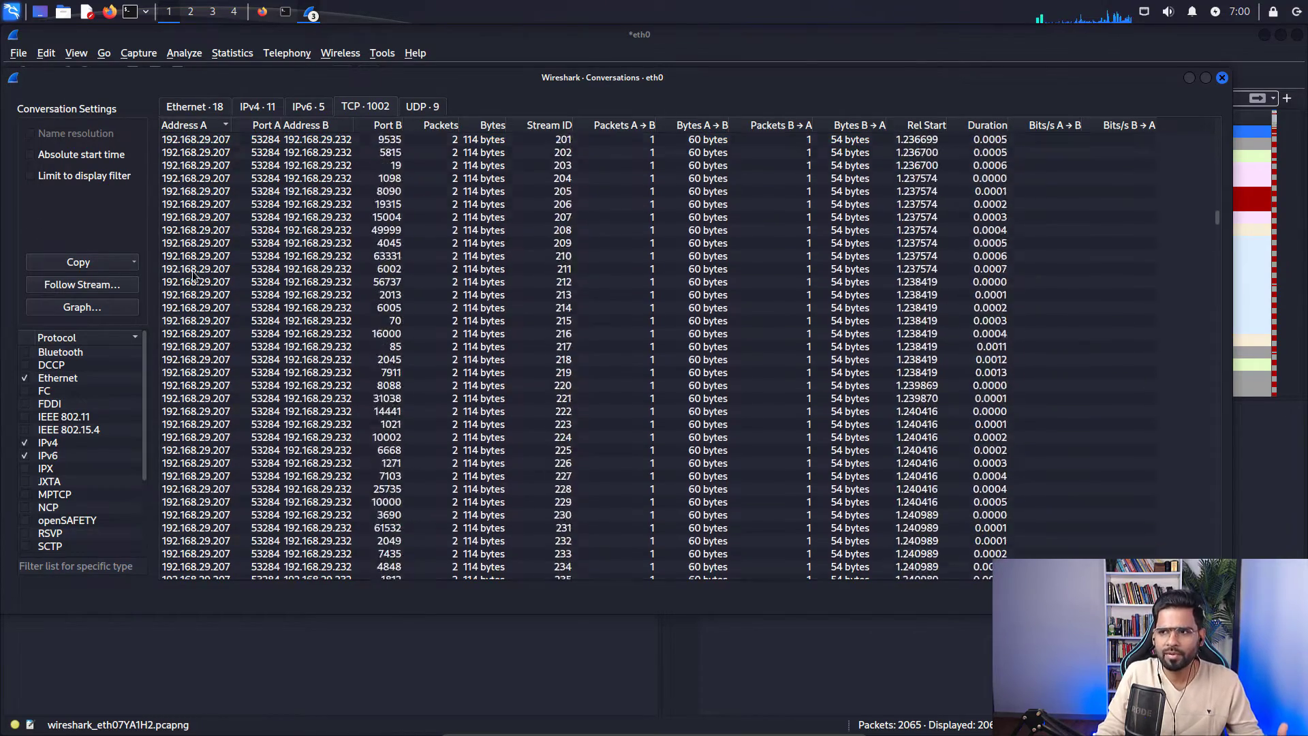
scroll(193, 276, up, 20)
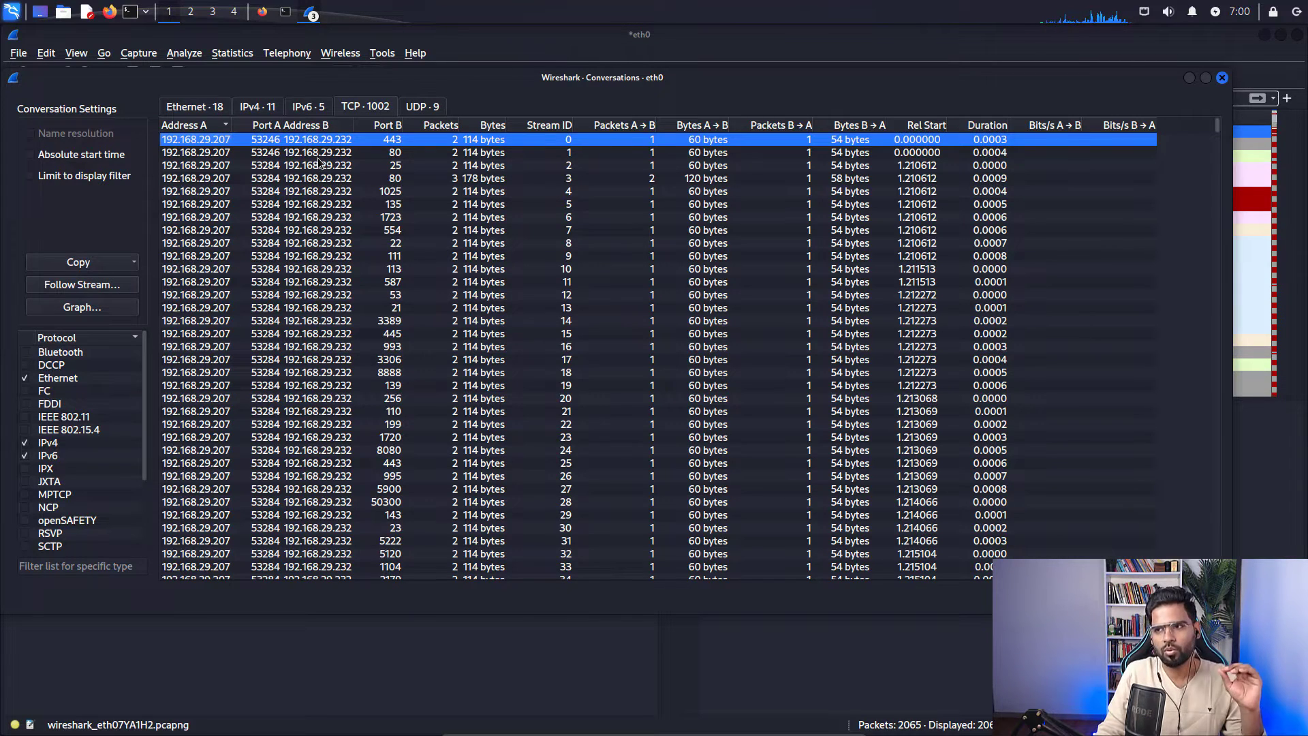
Compare the source ports (Port A) across the TCP conversations, from the first streams down the list
click(193, 166)
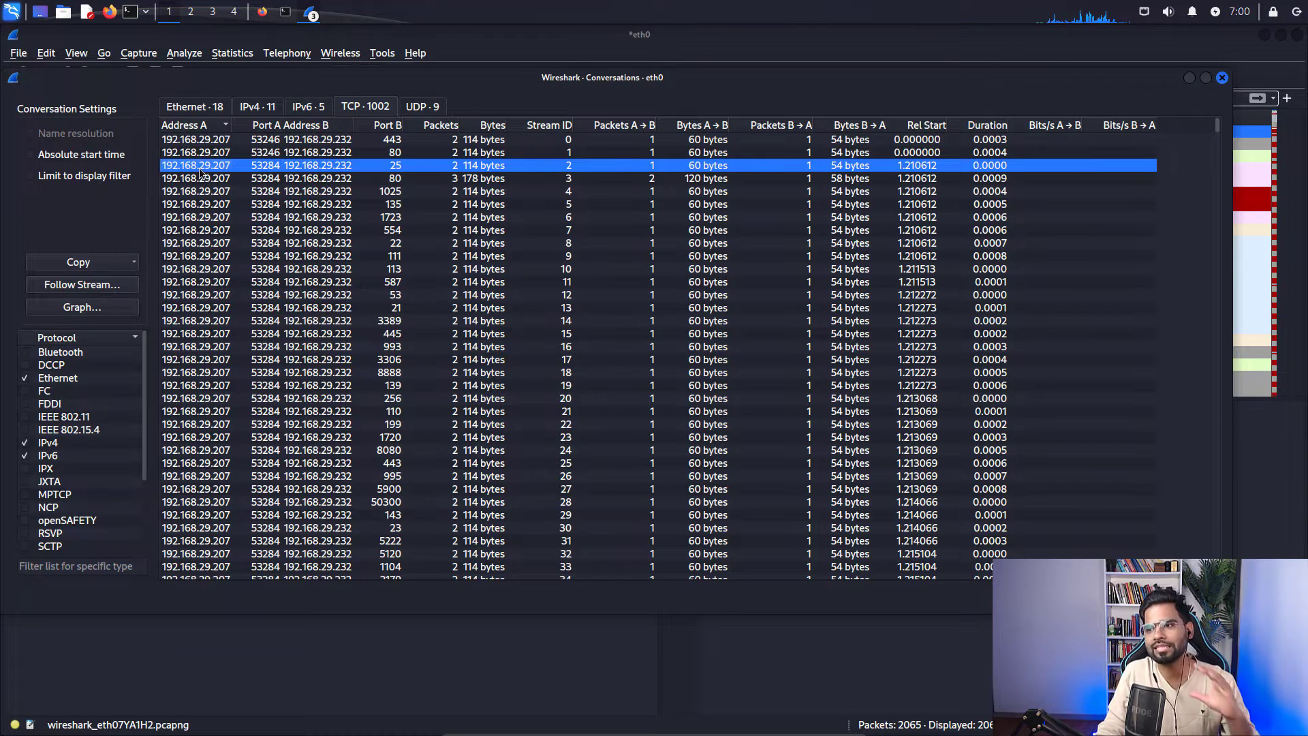
click(293, 191)
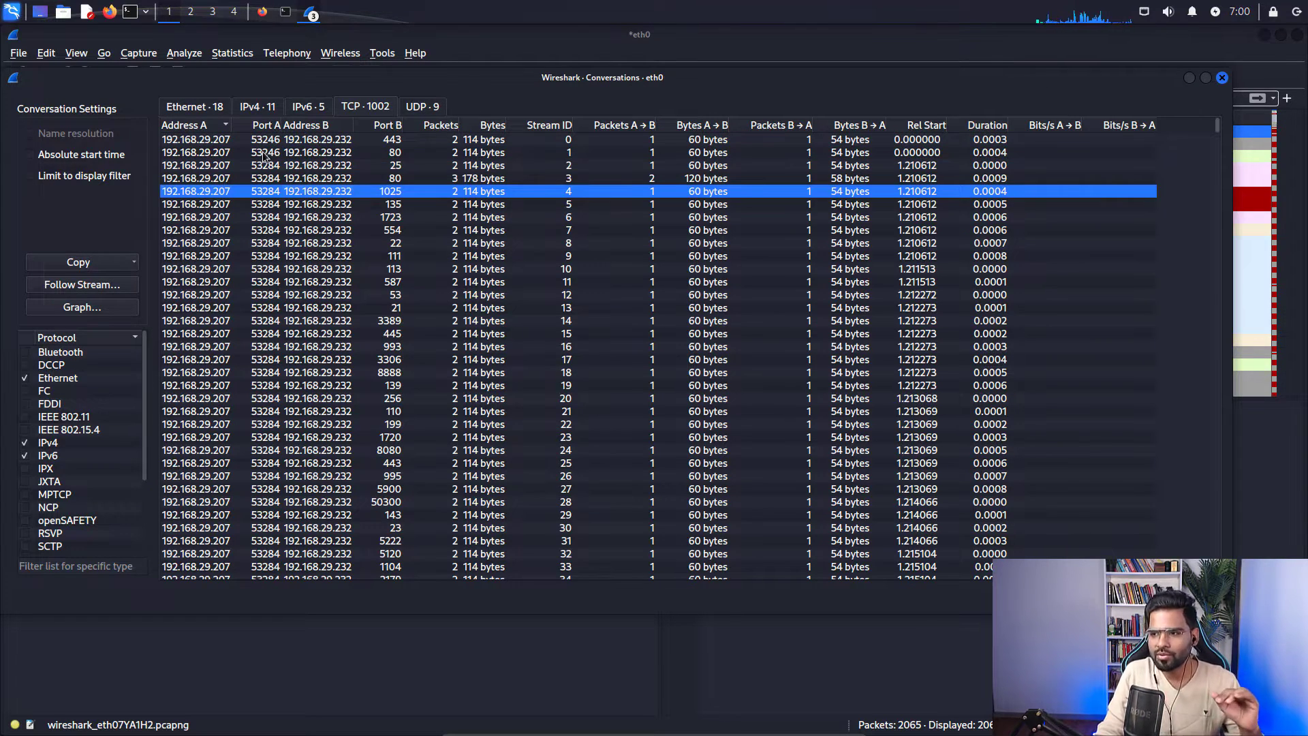
scroll(270, 240, down, 12)
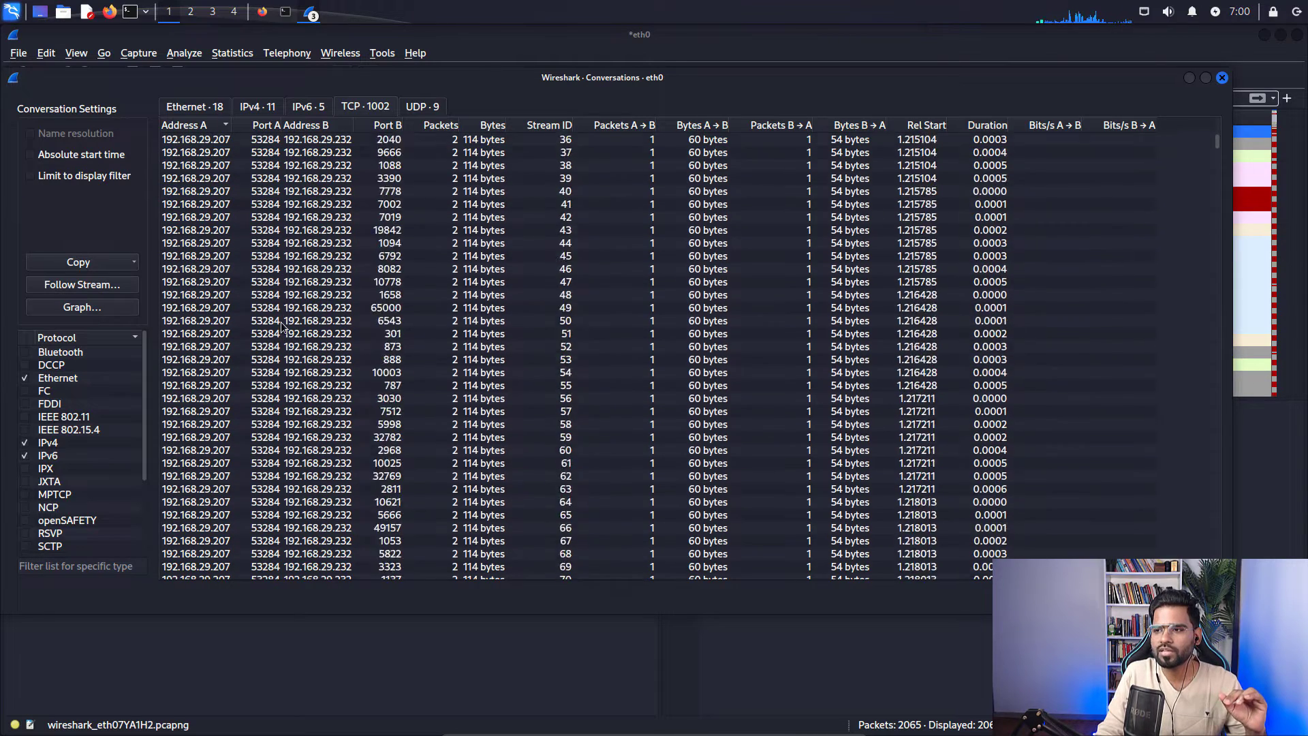
scroll(268, 235, up, 12)
click(267, 141)
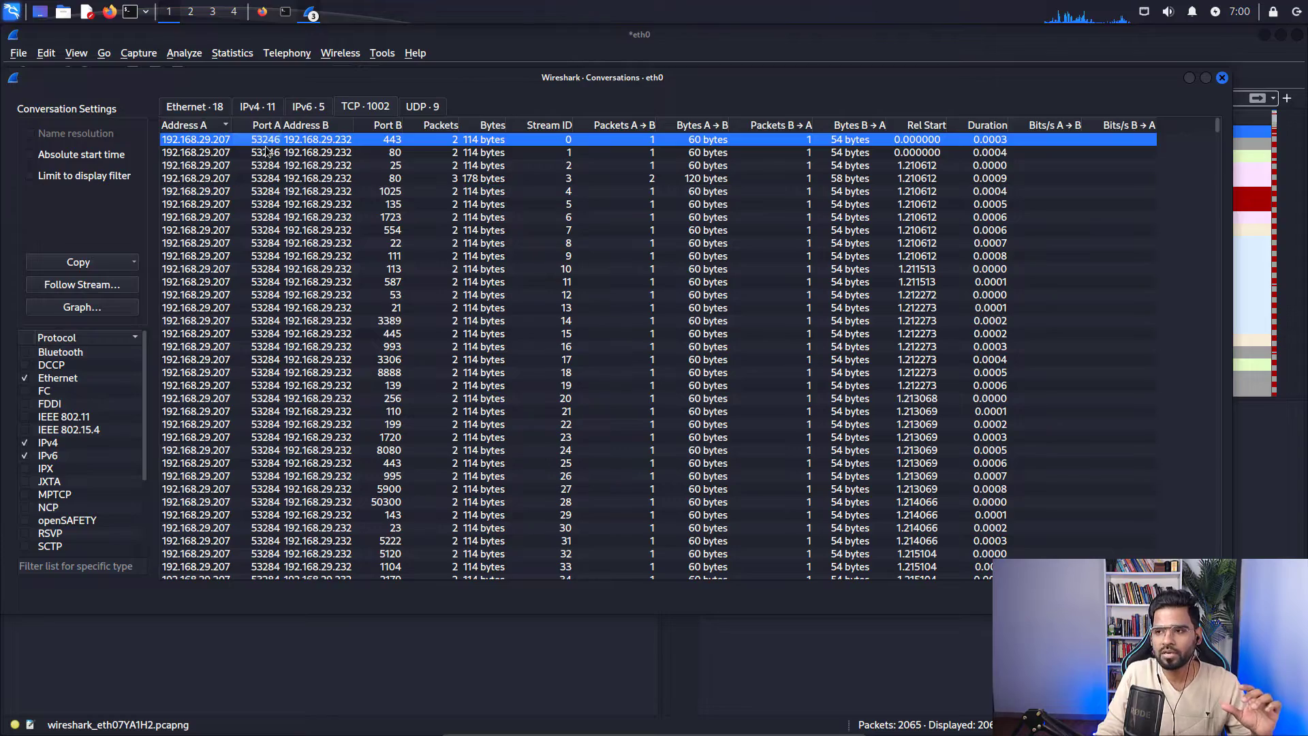
click(266, 169)
scroll(266, 174, down, 20)
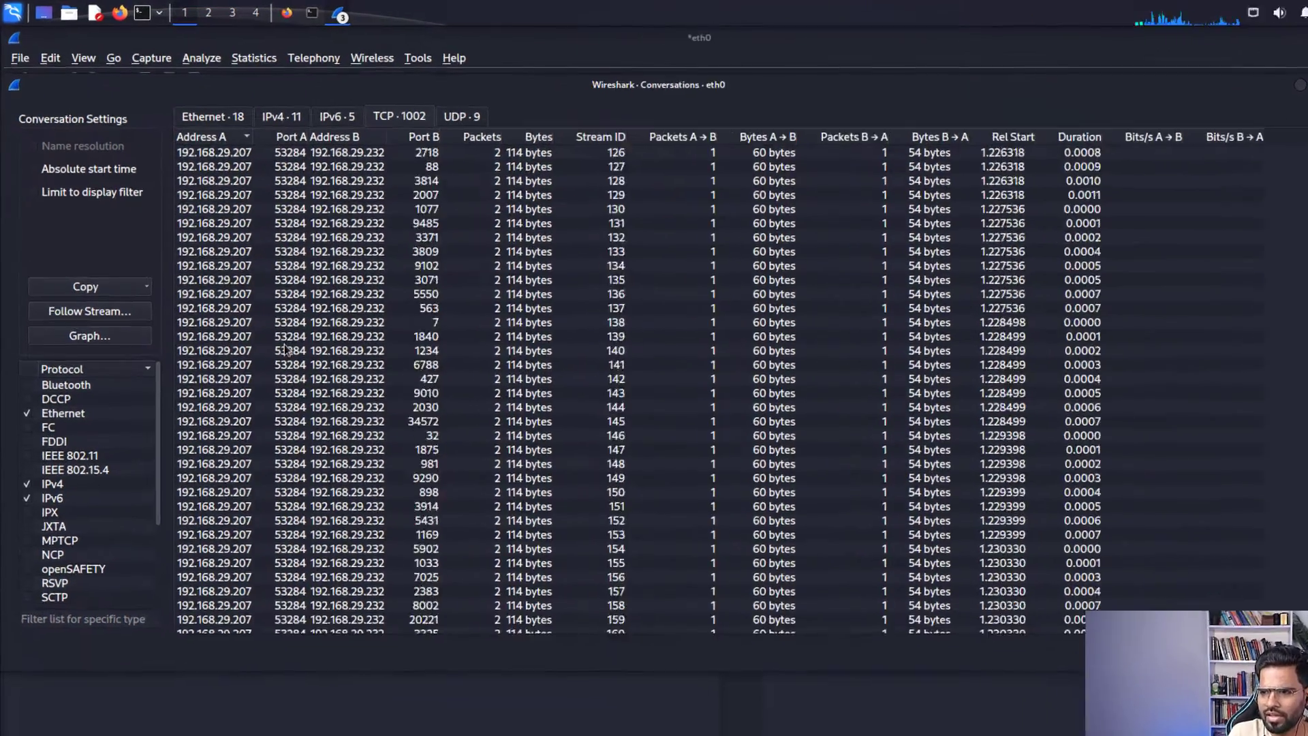
Check the source ports (Port A) through the remaining TCP conversations, down to the last streams and back
scroll(285, 351, down, 20)
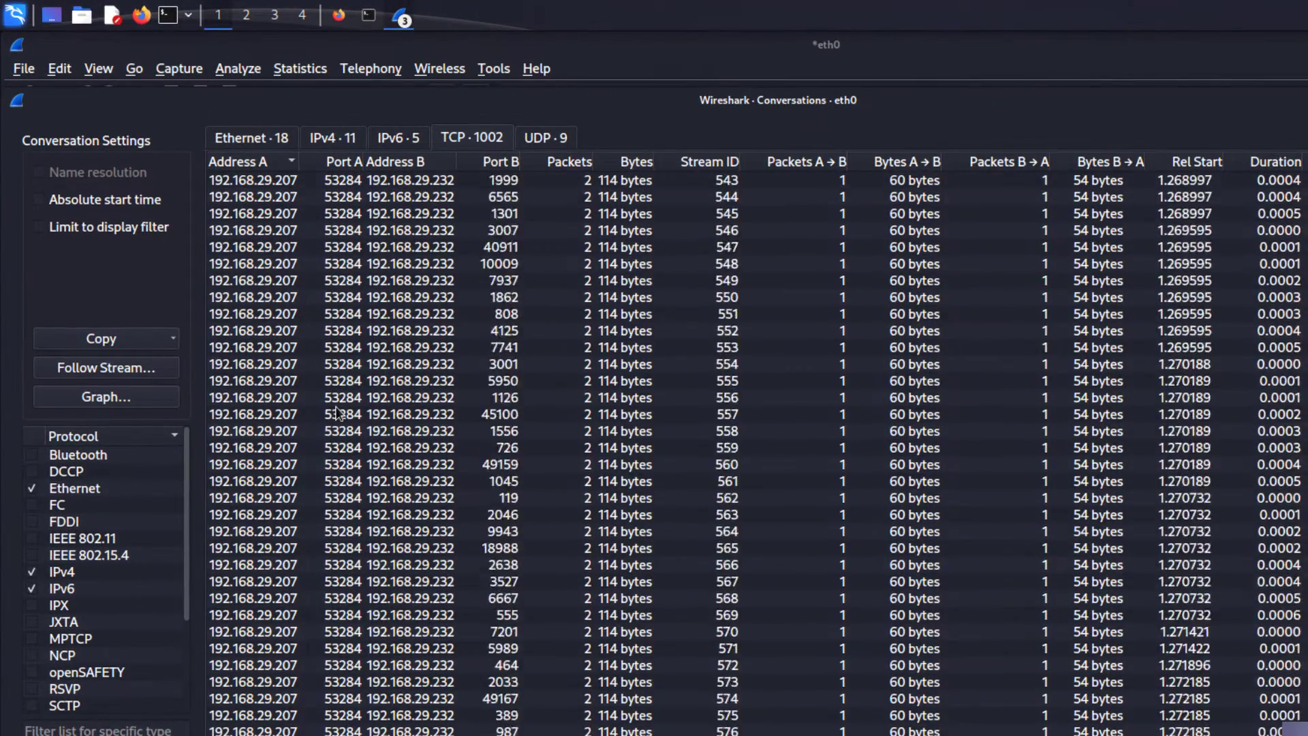
scroll(337, 413, down, 20)
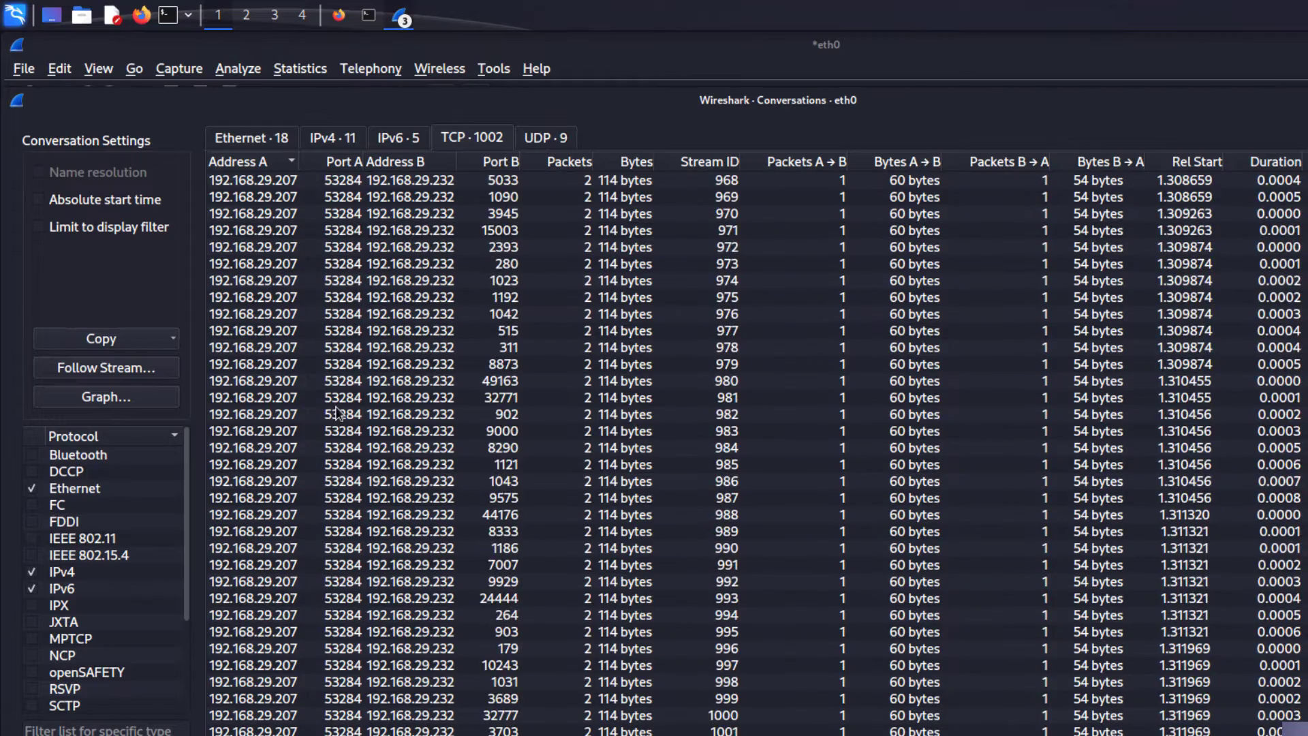
scroll(337, 413, up, 20)
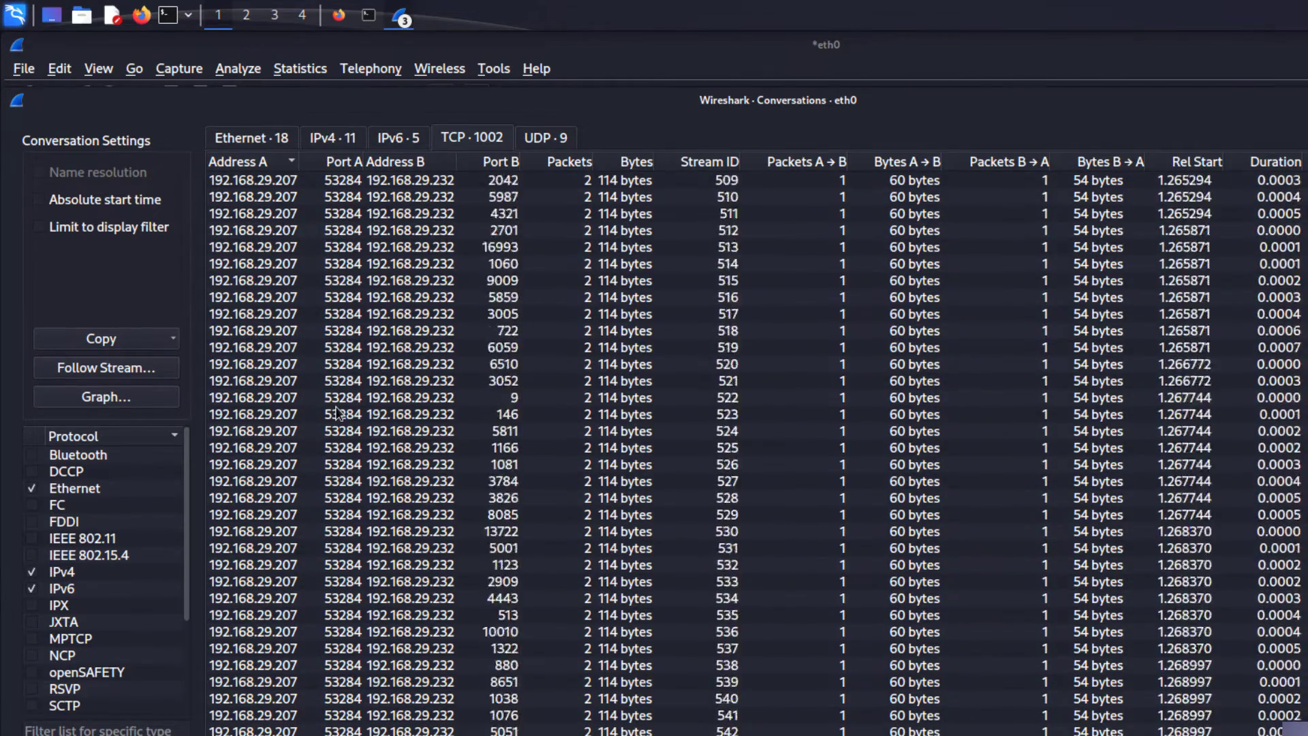
scroll(337, 413, up, 20)
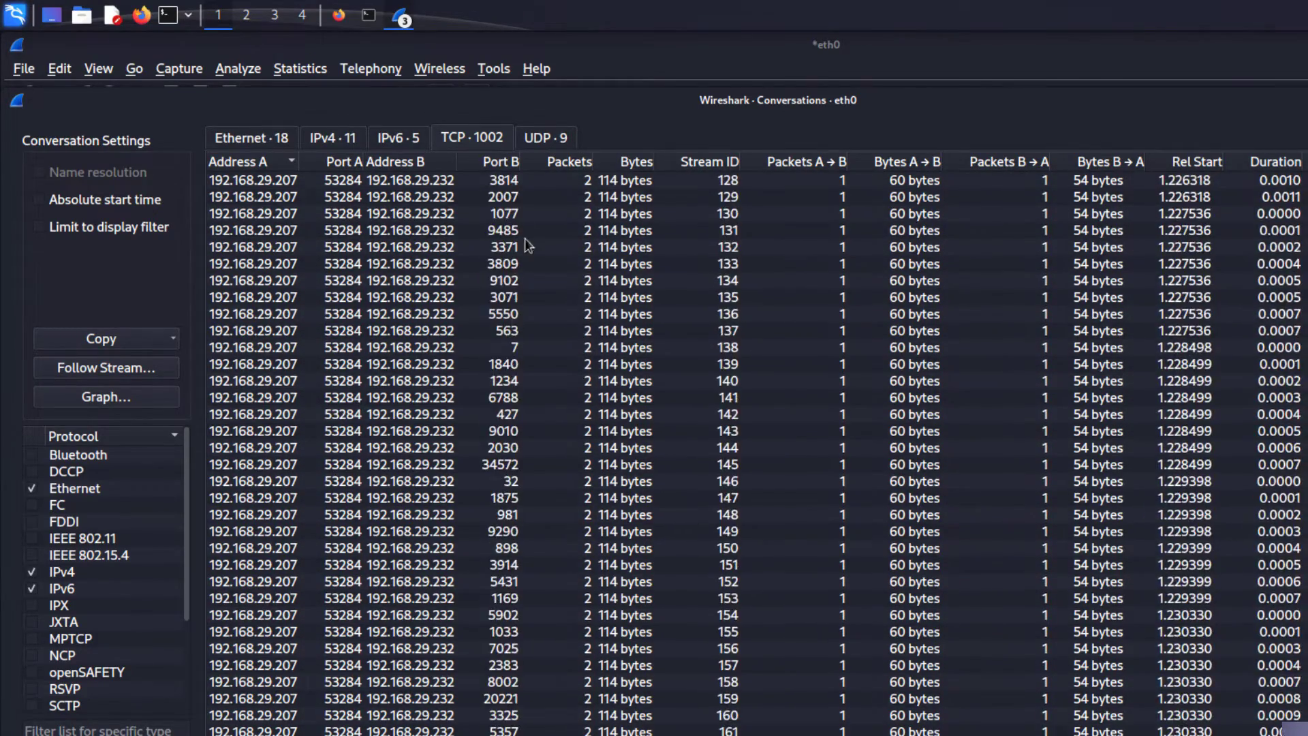
Examine the destination ports (Port B) of the TCP conversations, focusing on the first two streams, ports 443 and 80
click(504, 199)
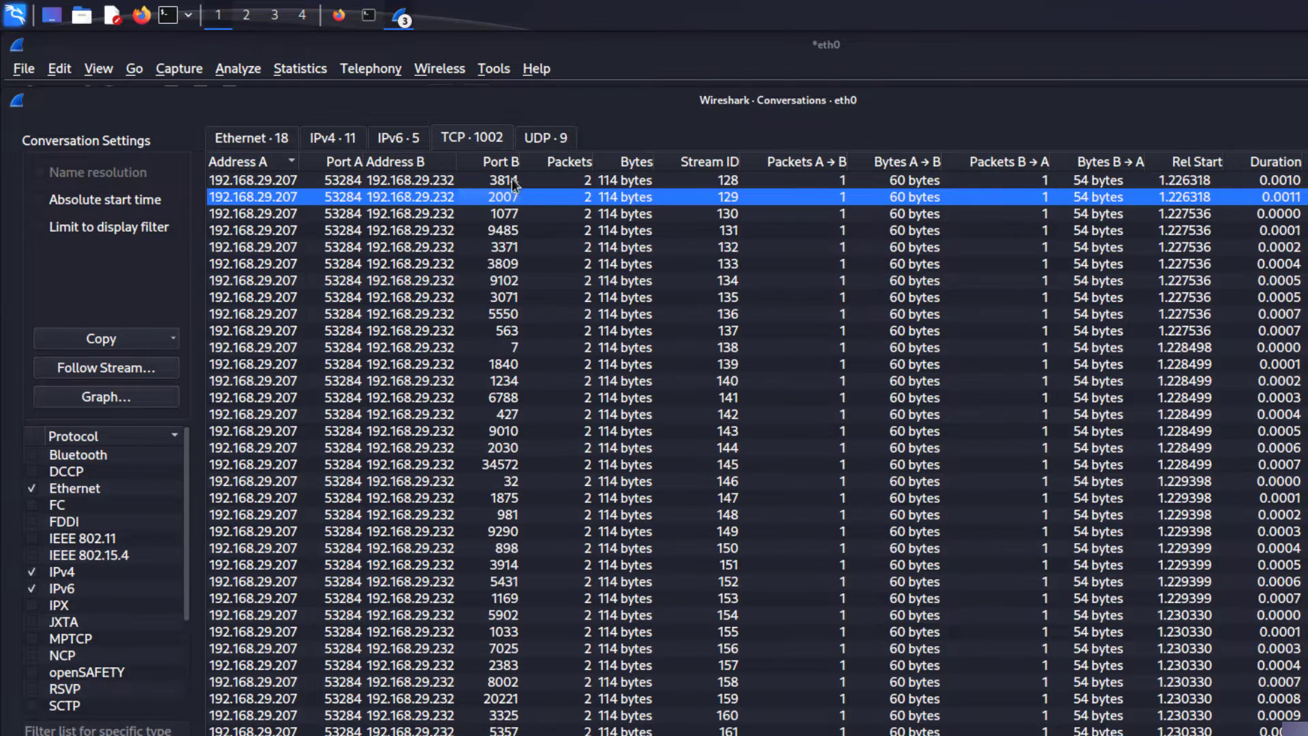
scroll(491, 300, up, 20)
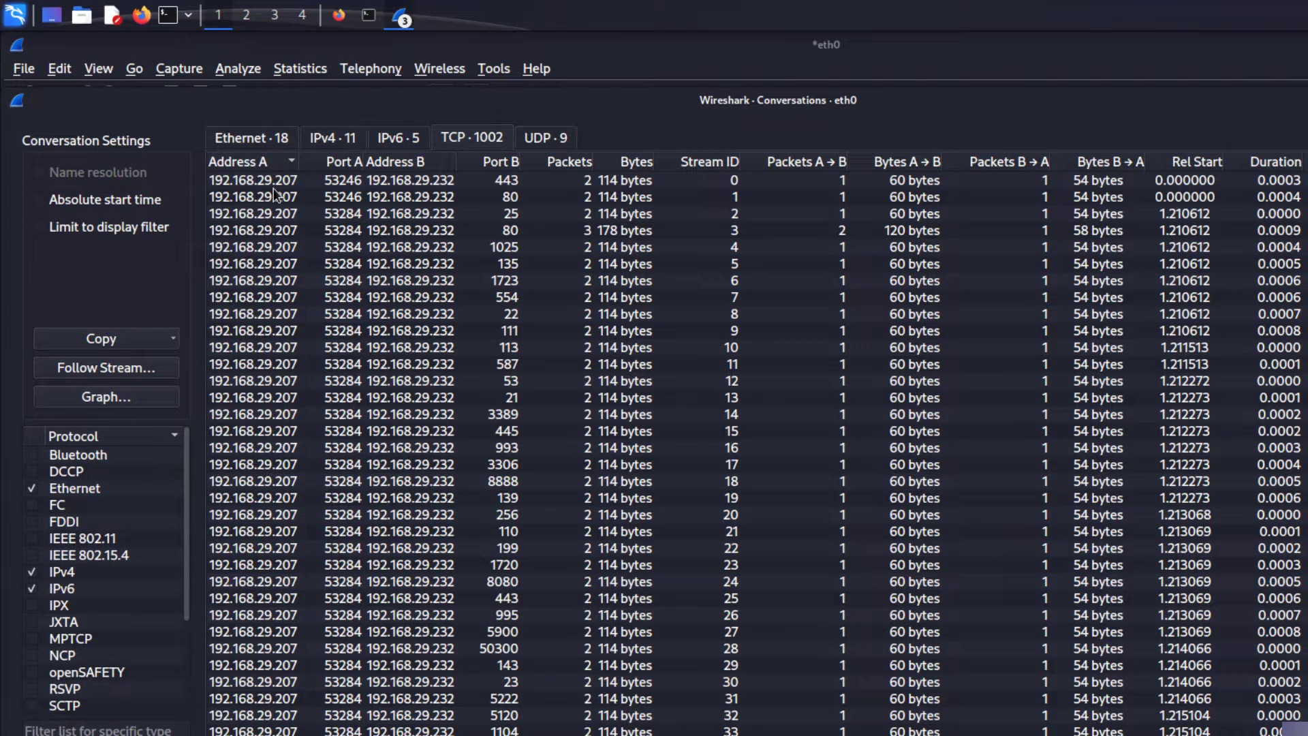
click(510, 182)
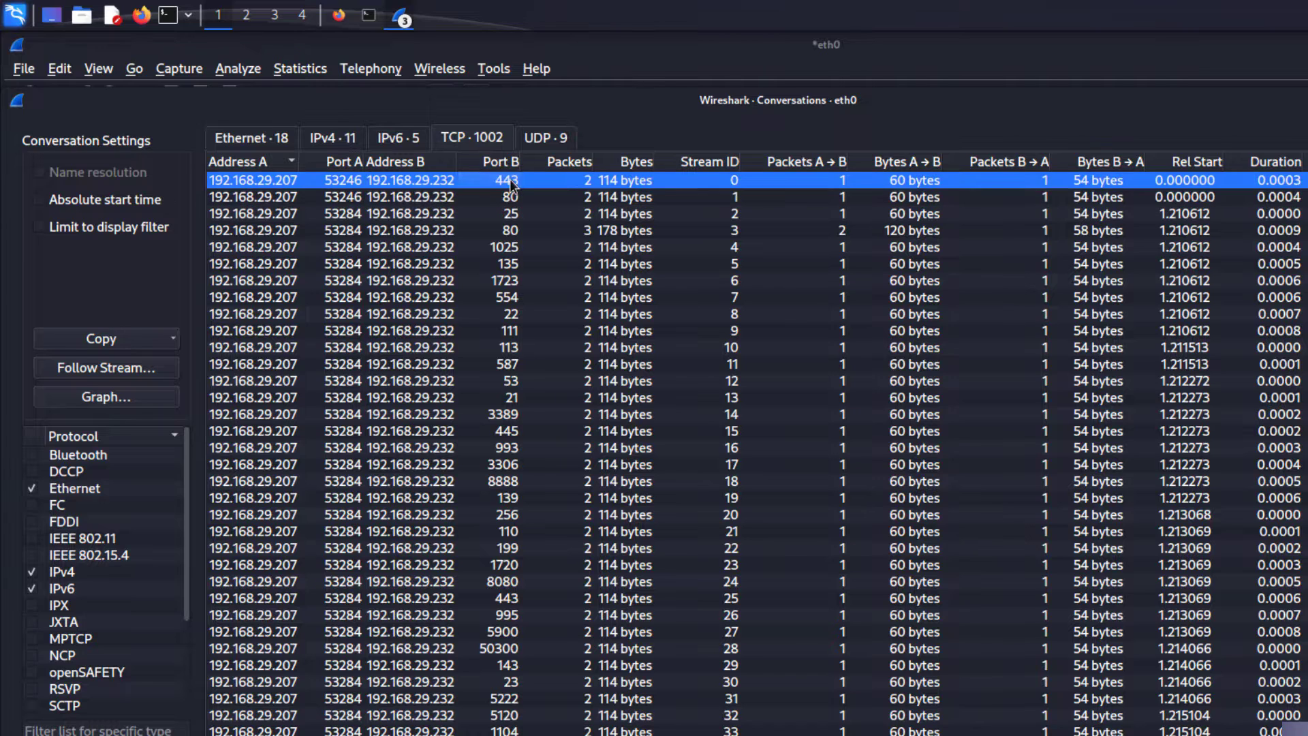
click(513, 197)
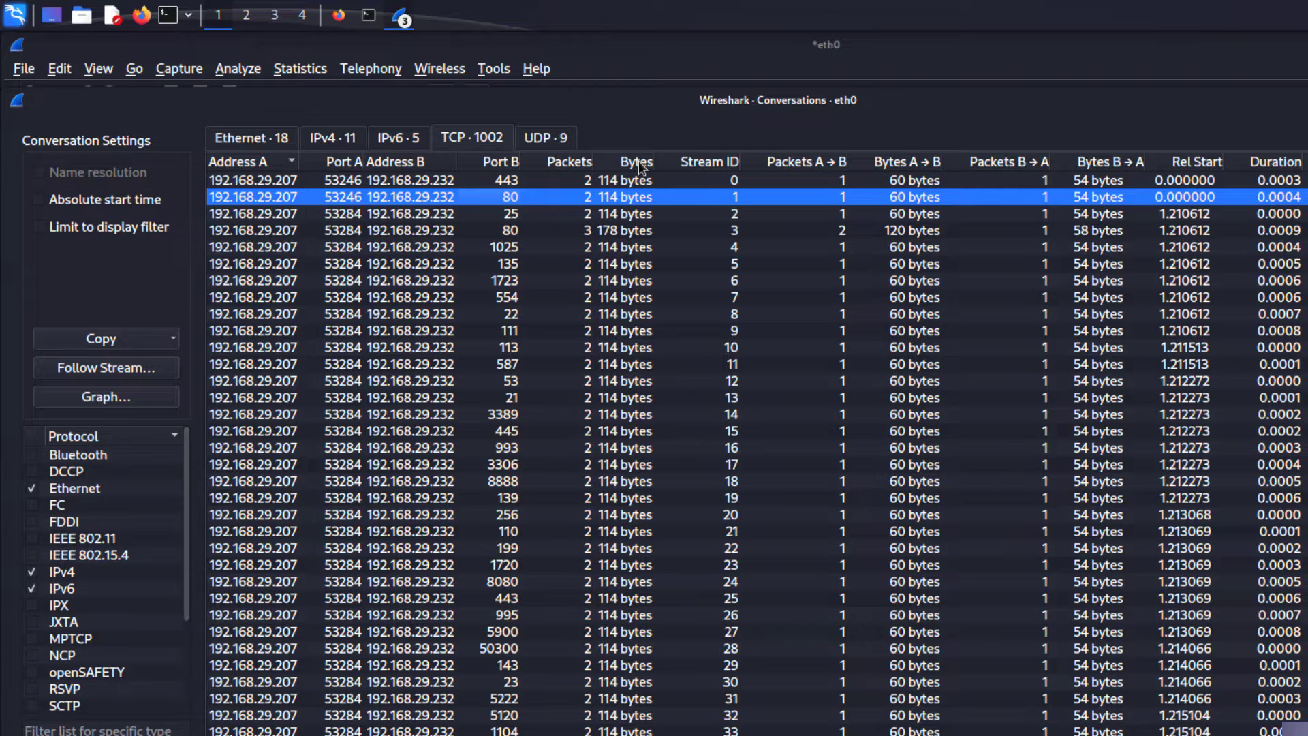
click(496, 183)
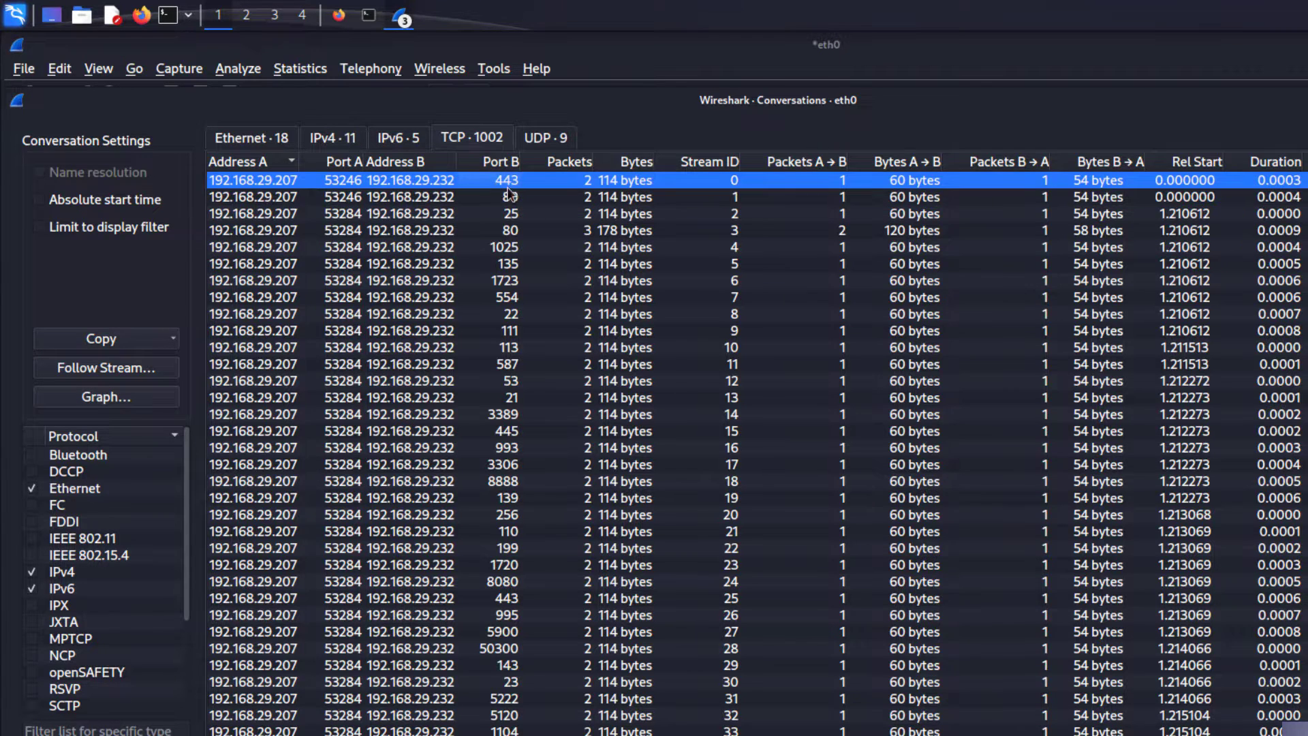
Sort the TCP conversations by bytes, largest first, and compare the byte counts down the list
click(632, 165)
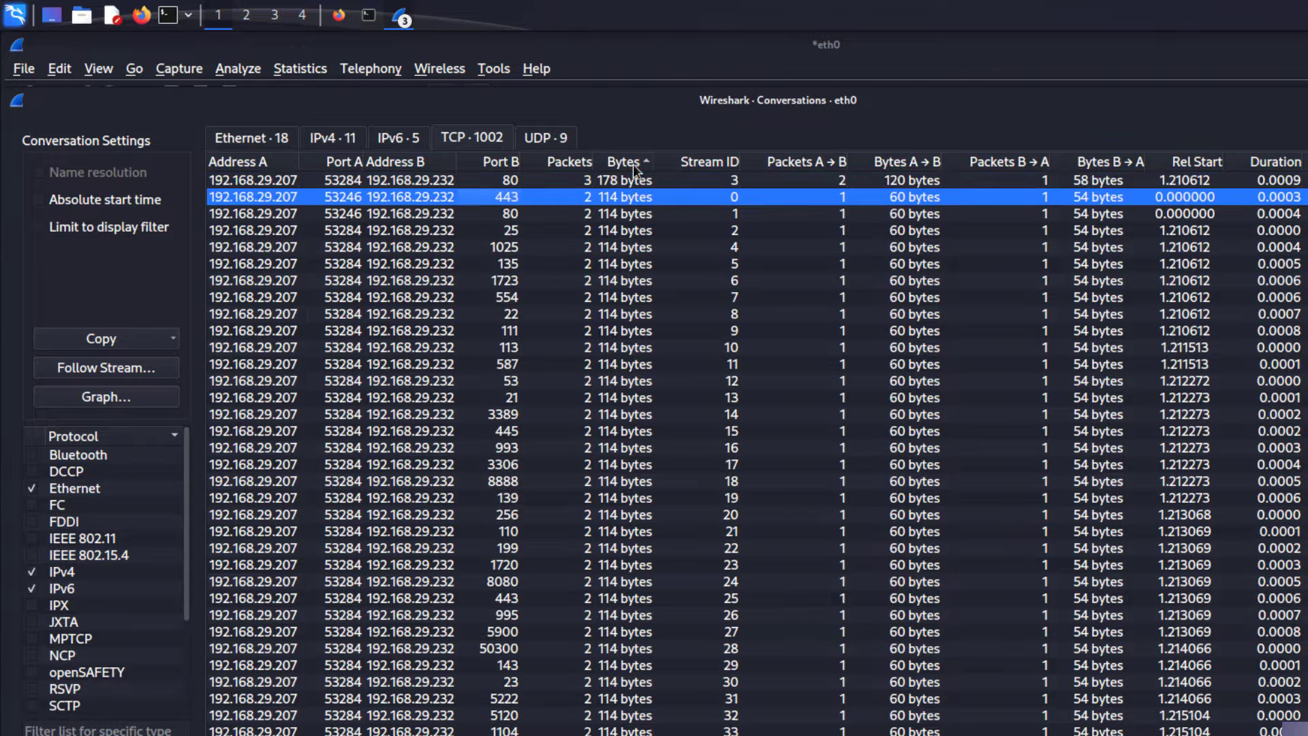
click(616, 230)
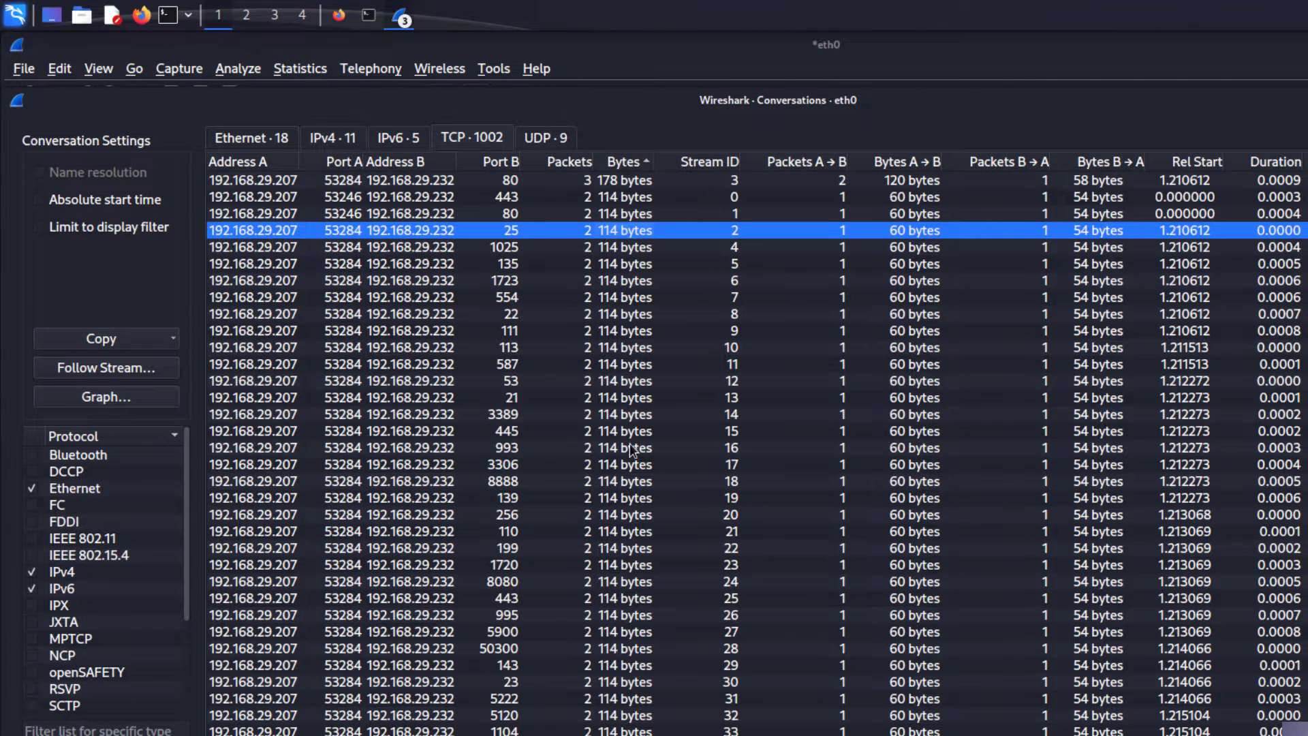
scroll(630, 440, down, 20)
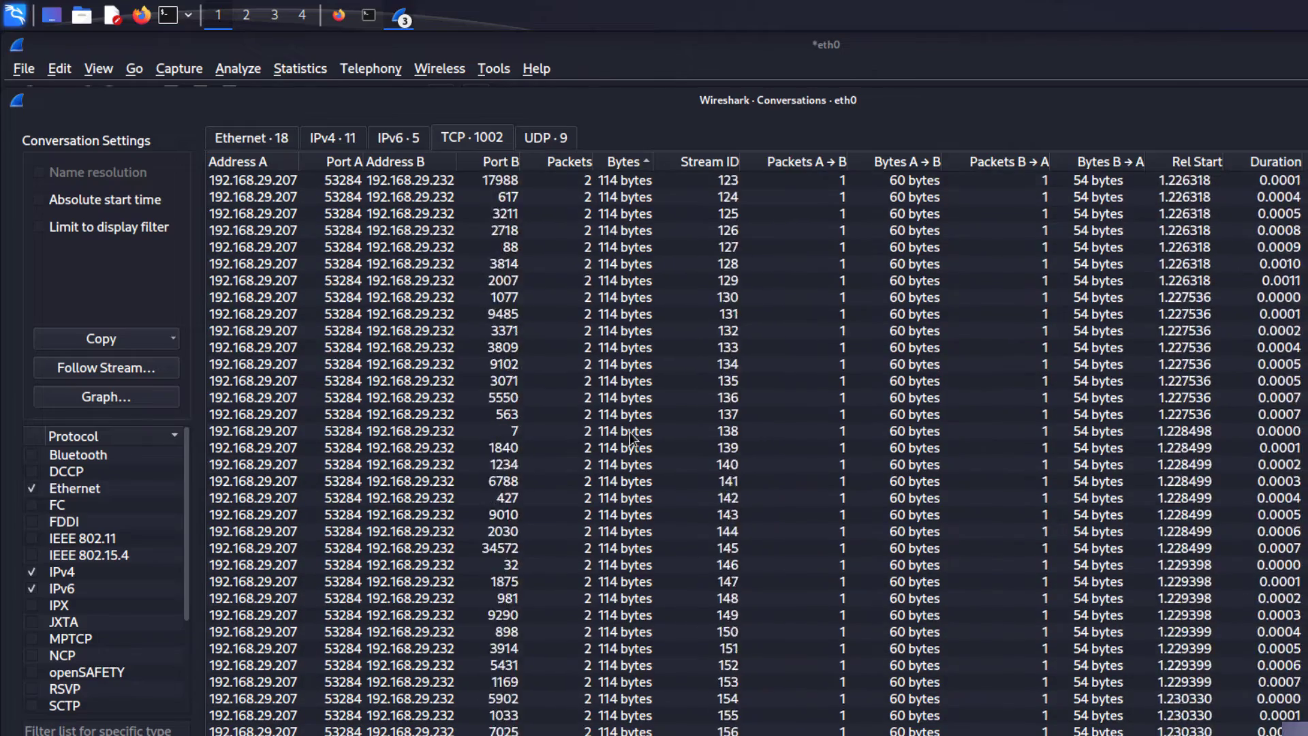
scroll(629, 431, up, 20)
scroll(630, 431, up, 11)
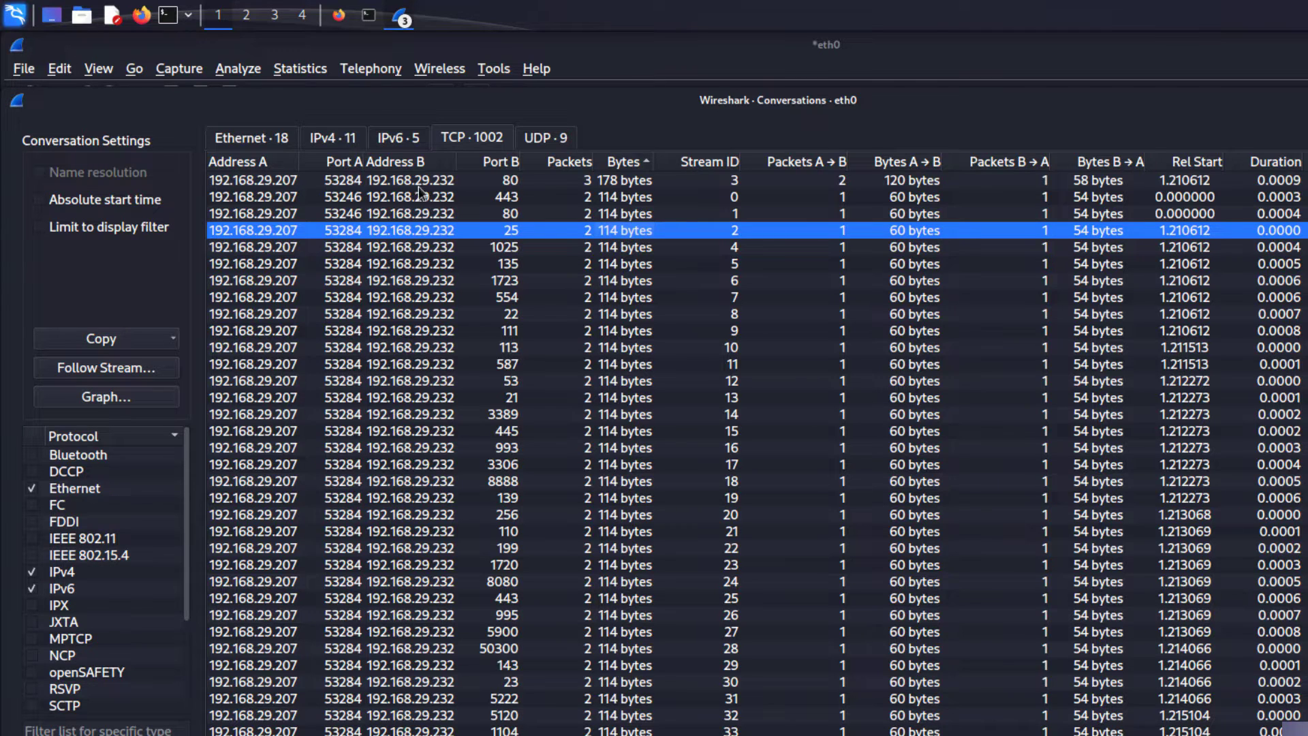
Go through the destination ports of the first conversations in the byte-sorted list one by one, down to port 1723
click(627, 180)
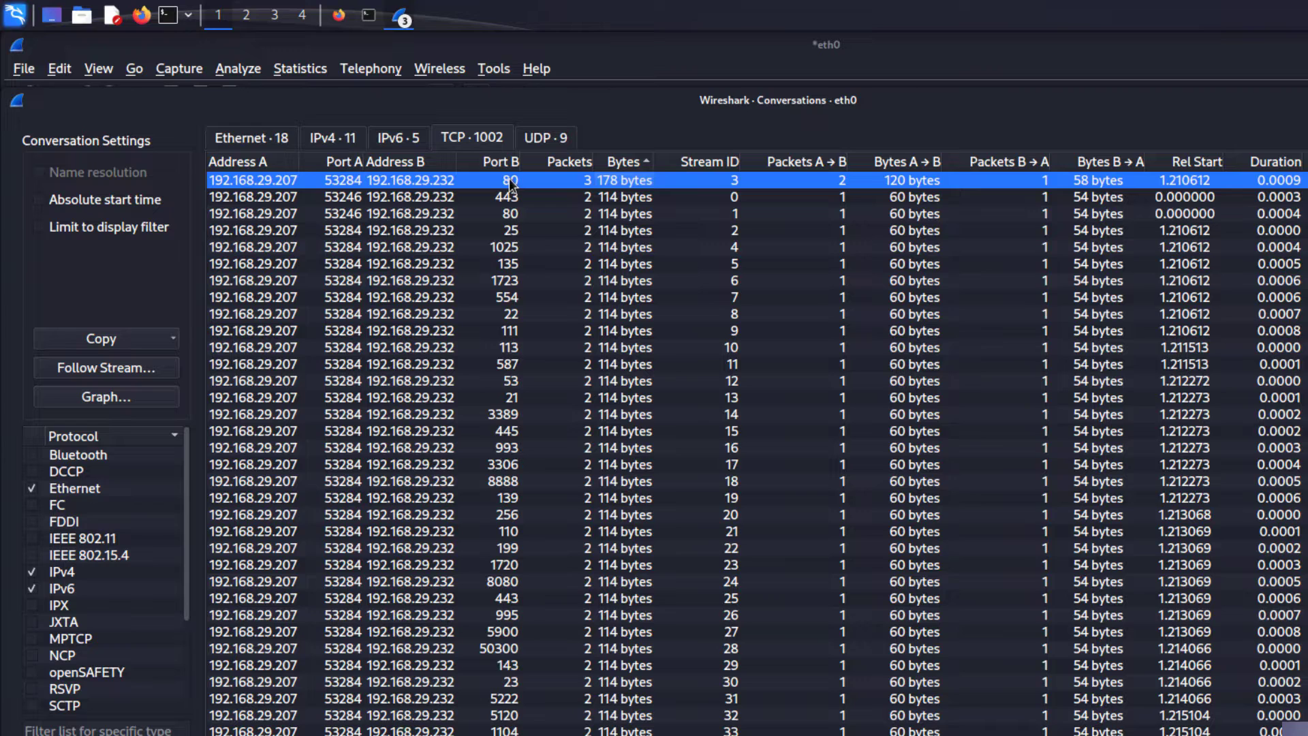
click(511, 207)
click(511, 197)
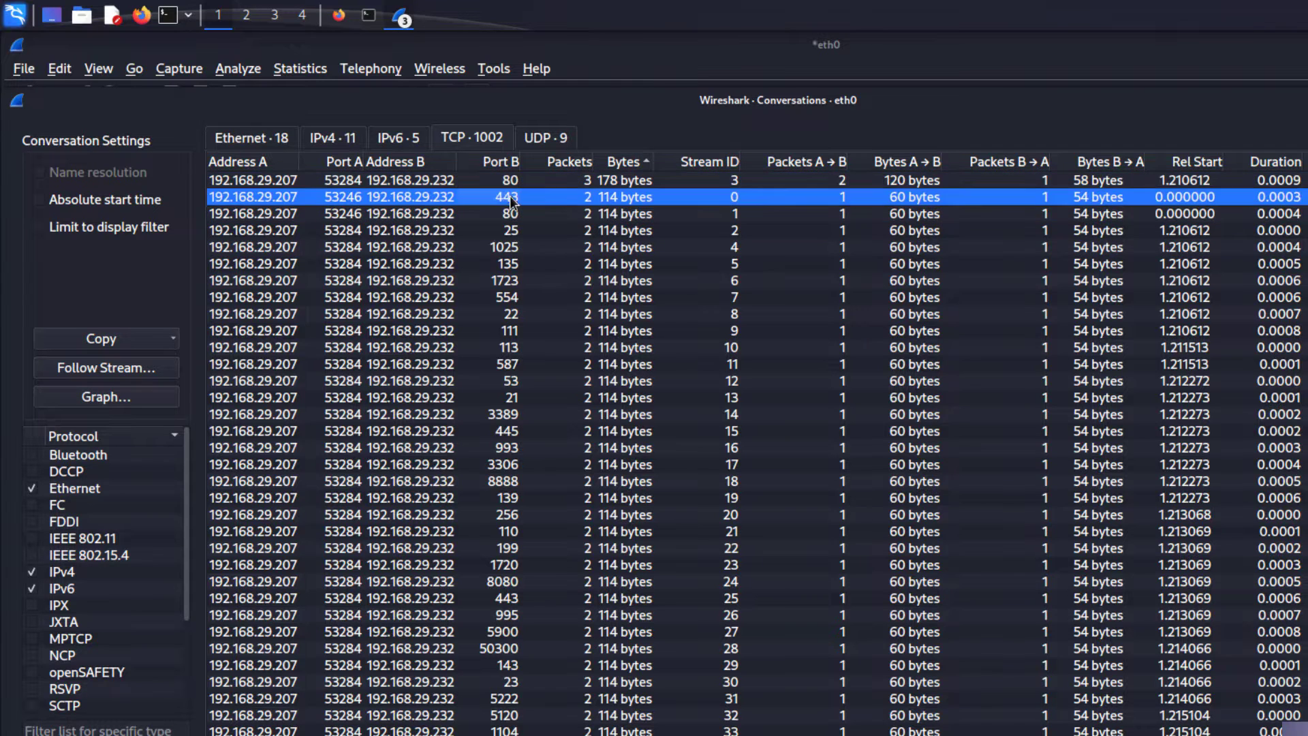
click(510, 216)
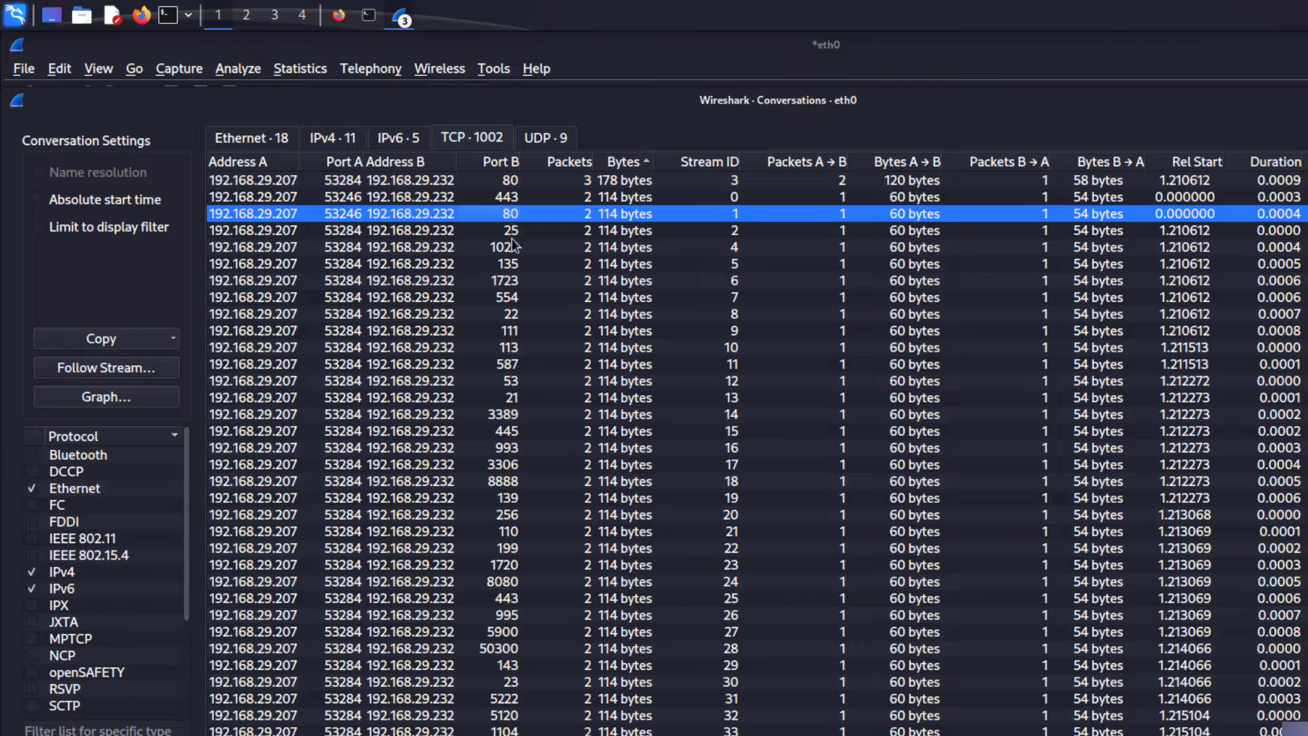
click(513, 233)
click(513, 252)
click(512, 265)
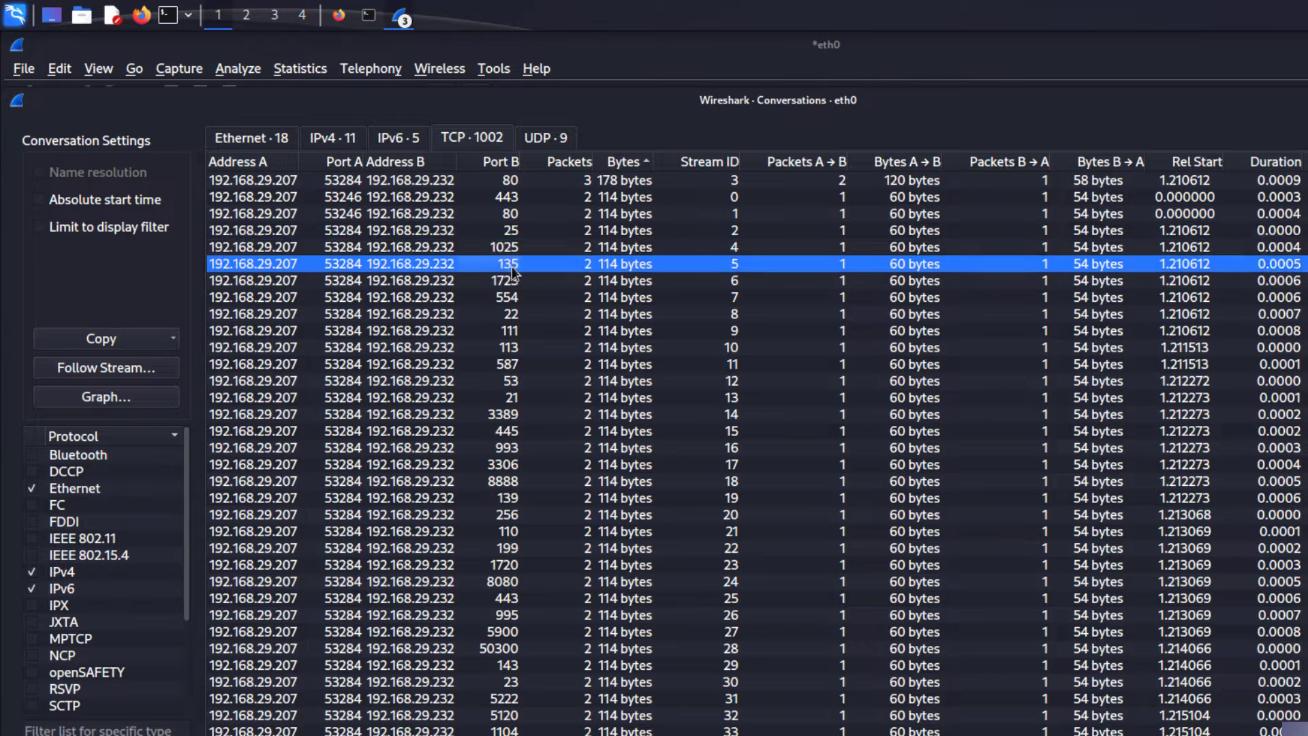
click(513, 281)
Skim the destination ports further down the byte-sorted conversations and return to the start of the list
scroll(508, 385, down, 17)
scroll(508, 385, up, 16)
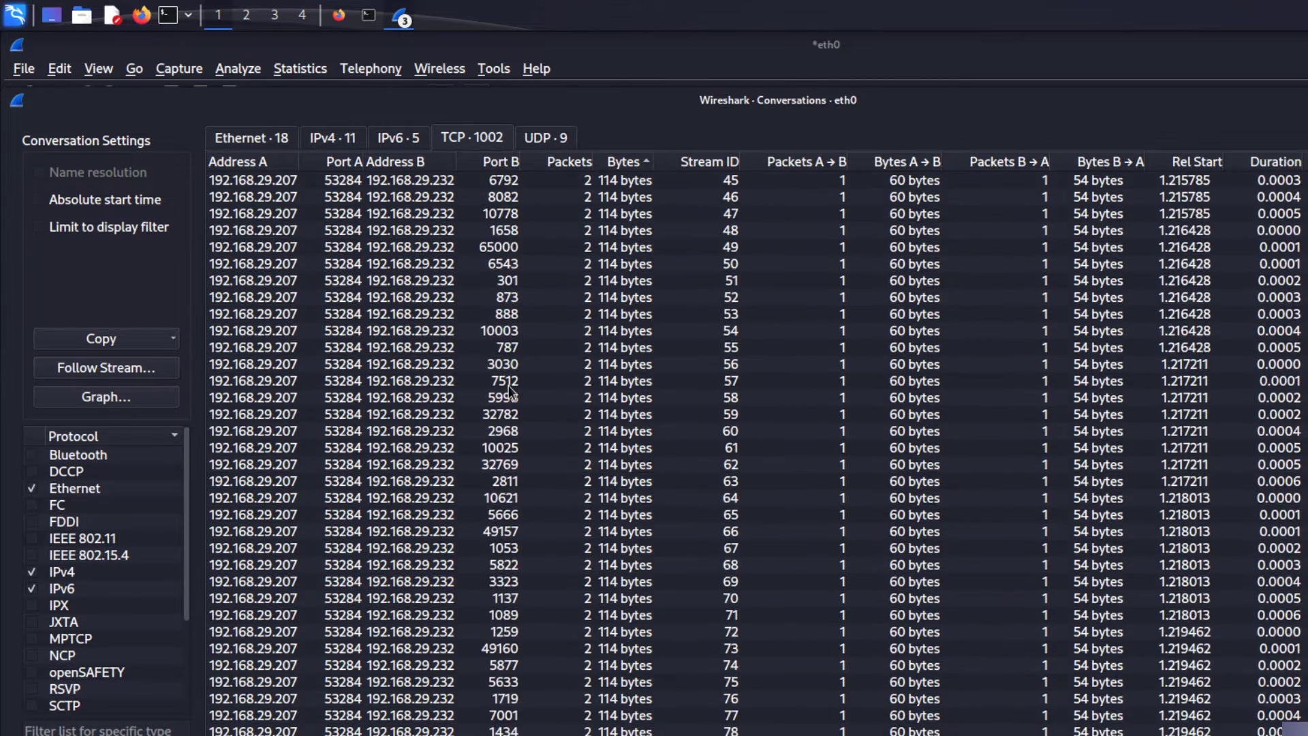
scroll(504, 293, up, 2)
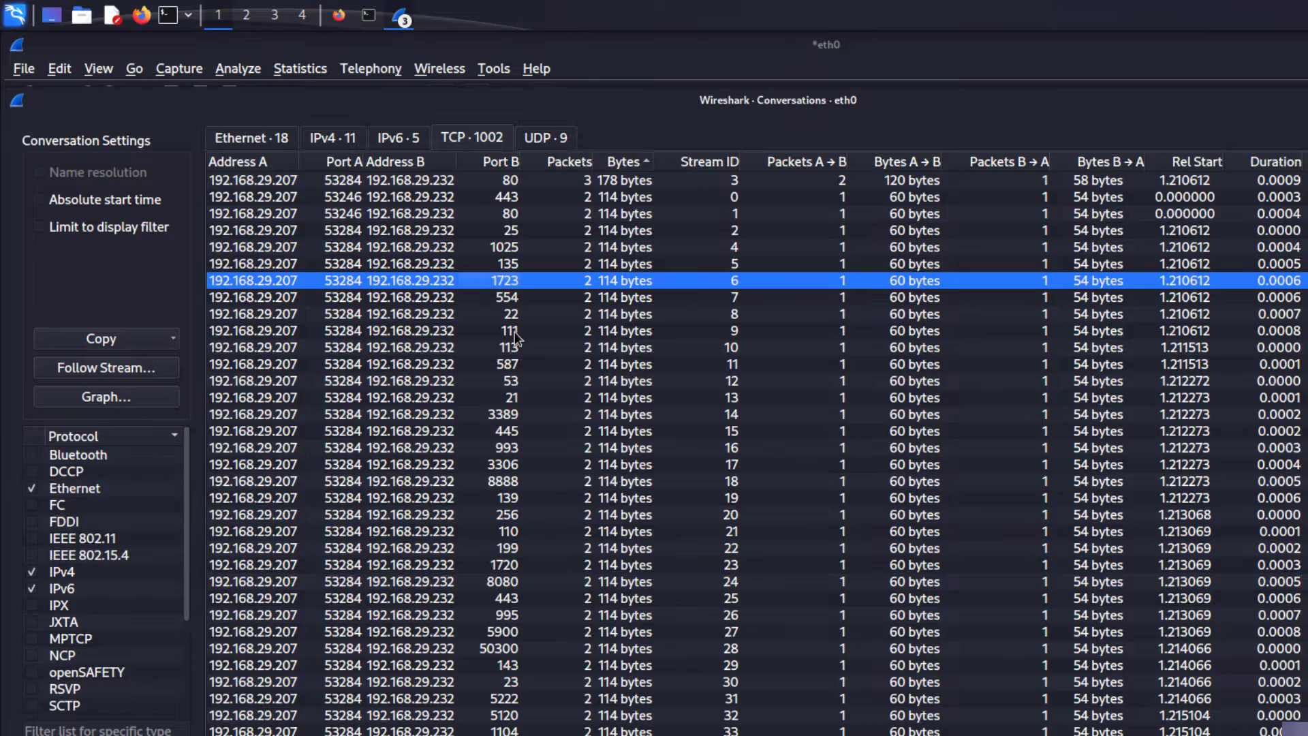
scroll(513, 331, down, 13)
scroll(515, 336, up, 7)
scroll(515, 337, up, 7)
Apply a display filter for the selected port 1723 conversation, matching traffic in both directions (A ↔ B)
right_click(497, 279)
click(383, 295)
right_click(509, 284)
mouse_move(570, 272)
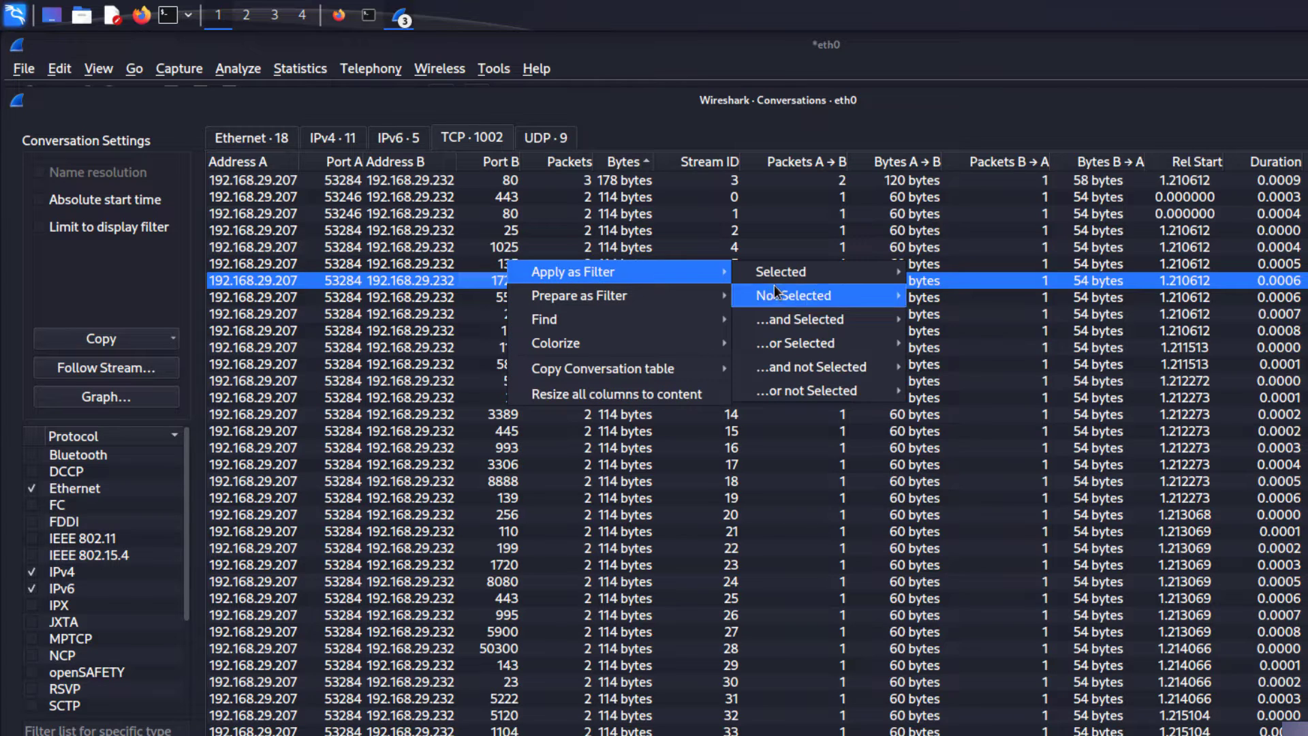
mouse_move(783, 281)
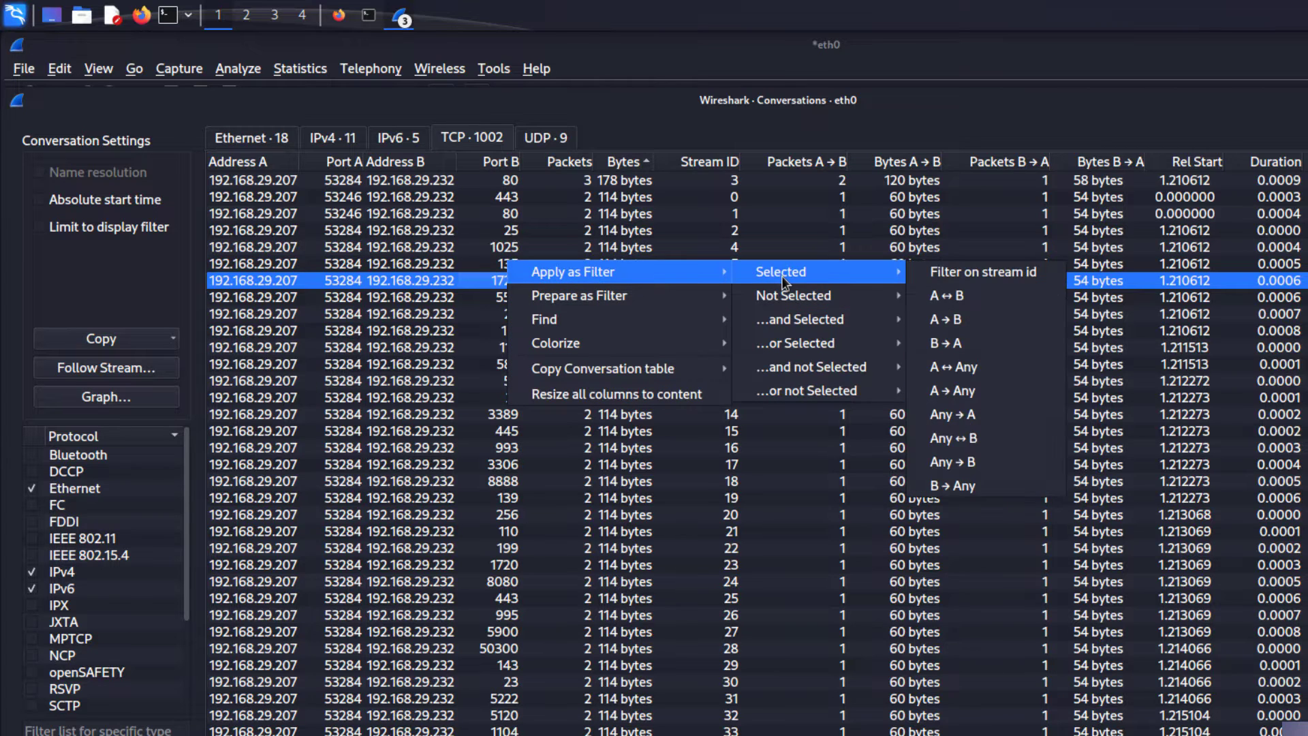
click(954, 298)
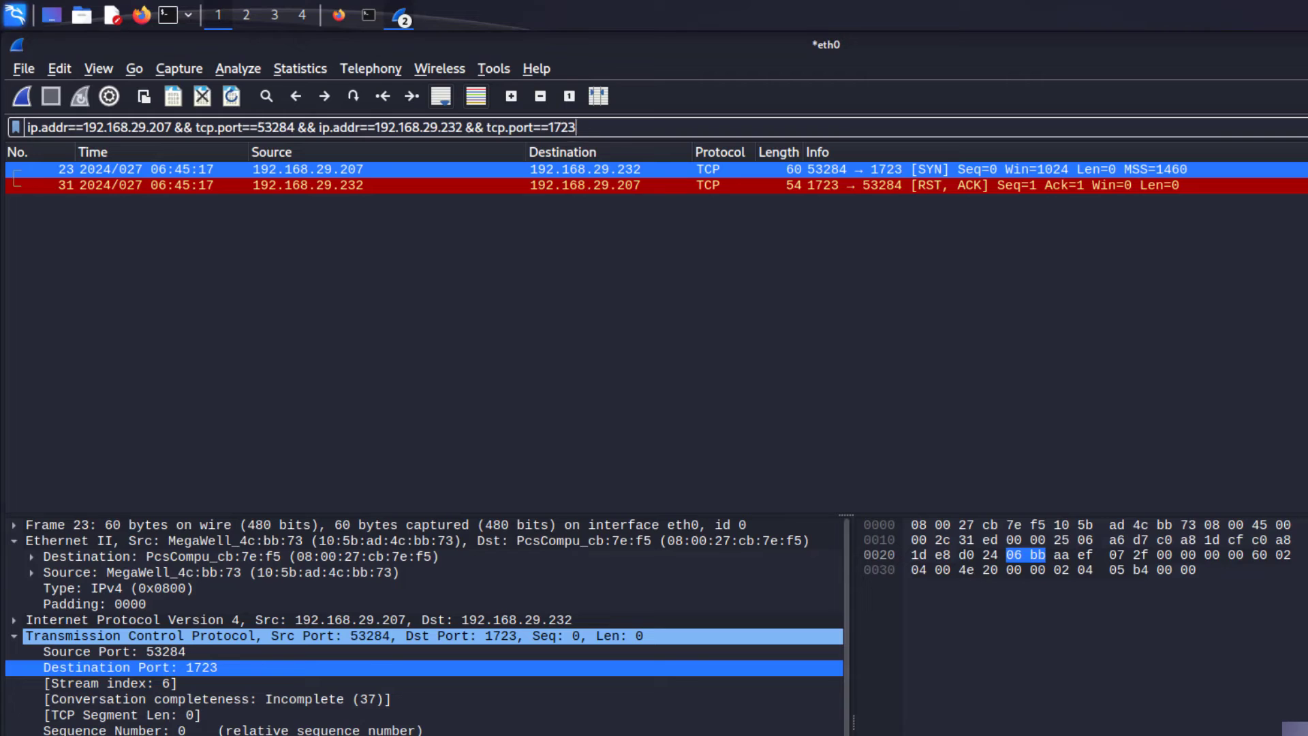
Examine the conversation's display filter part by part: the source address and port, and the destination address and port
drag(39, 126, 602, 126)
click(28, 127)
drag(28, 127, 174, 127)
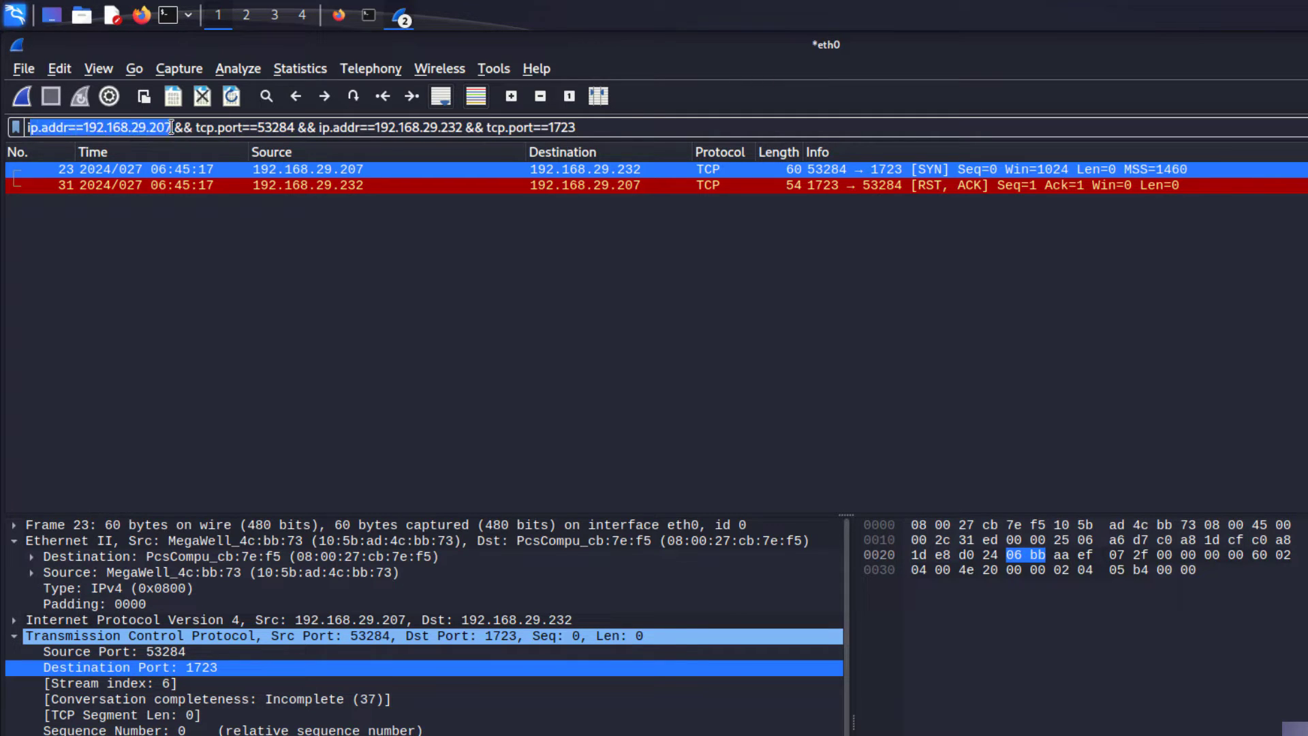
click(171, 127)
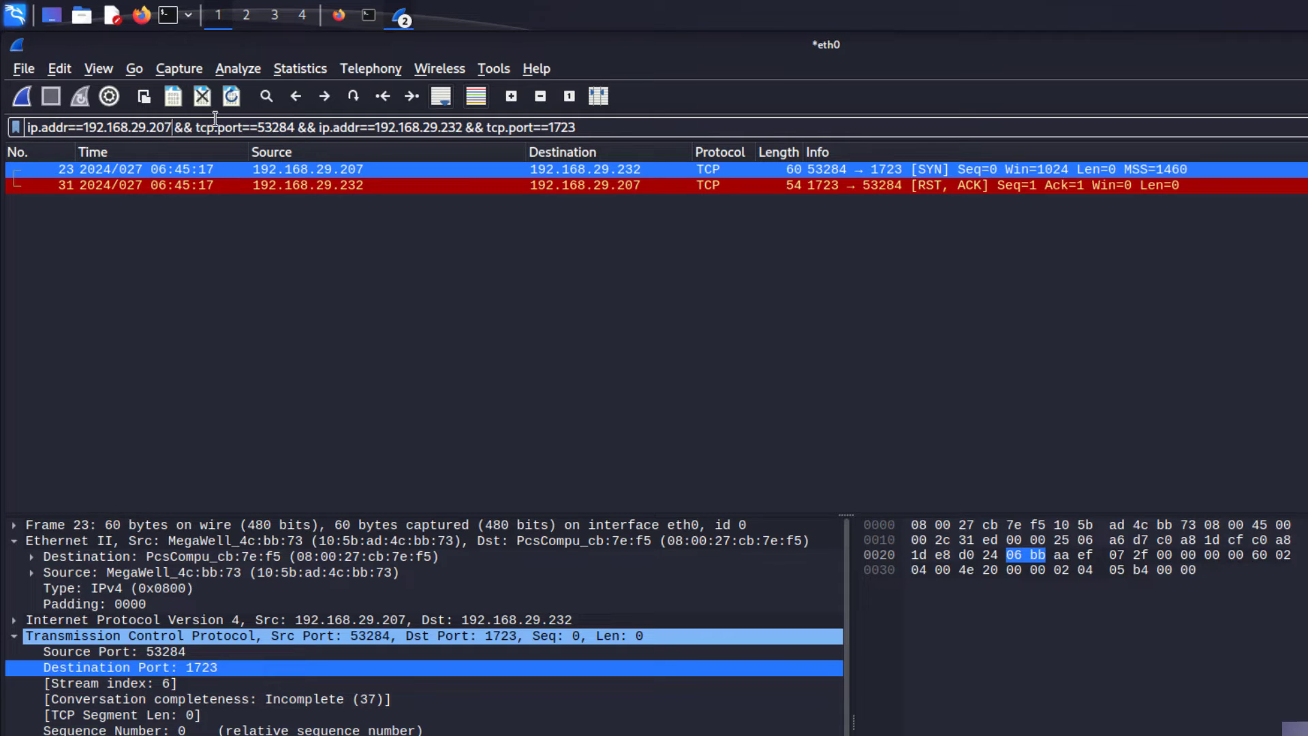
drag(196, 126, 355, 127)
click(244, 127)
double_click(289, 127)
drag(595, 128, 479, 132)
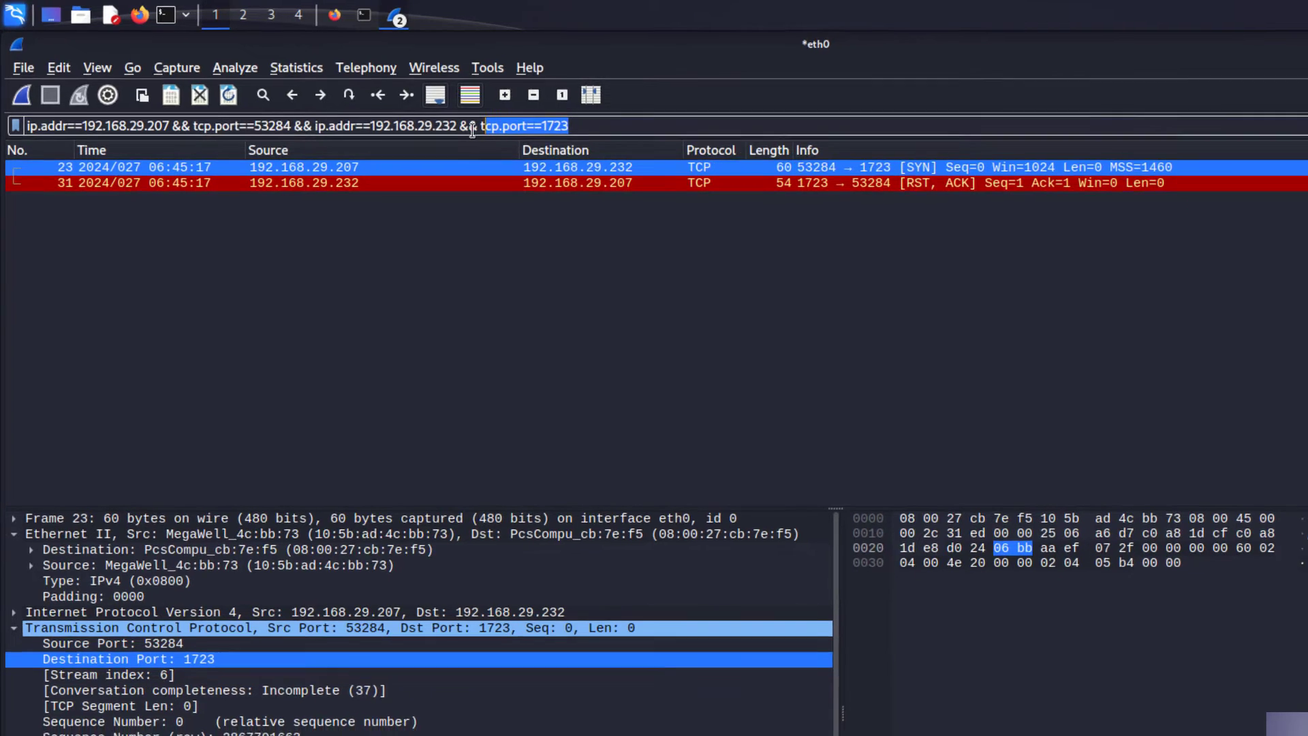